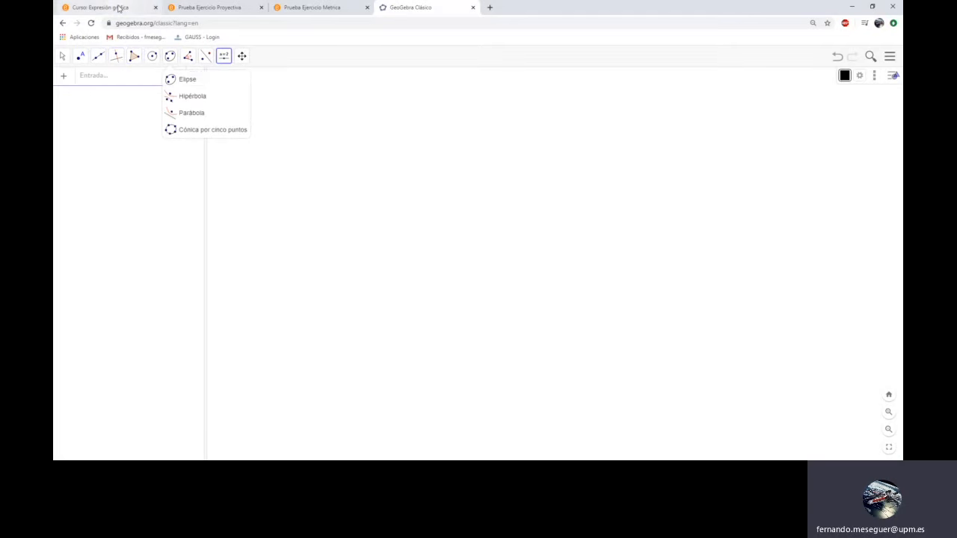
Open the Prueba Ejercicio Proyectiva exercise and bring its GeoGebra construction into view
{"action": "left_click", "coordinate": [120, 9]}
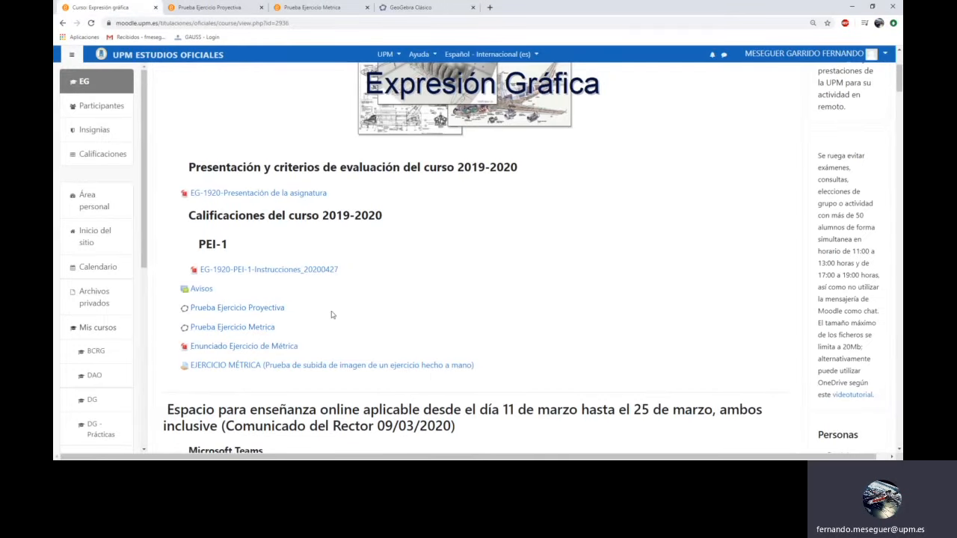
{"action": "left_click", "coordinate": [217, 8]}
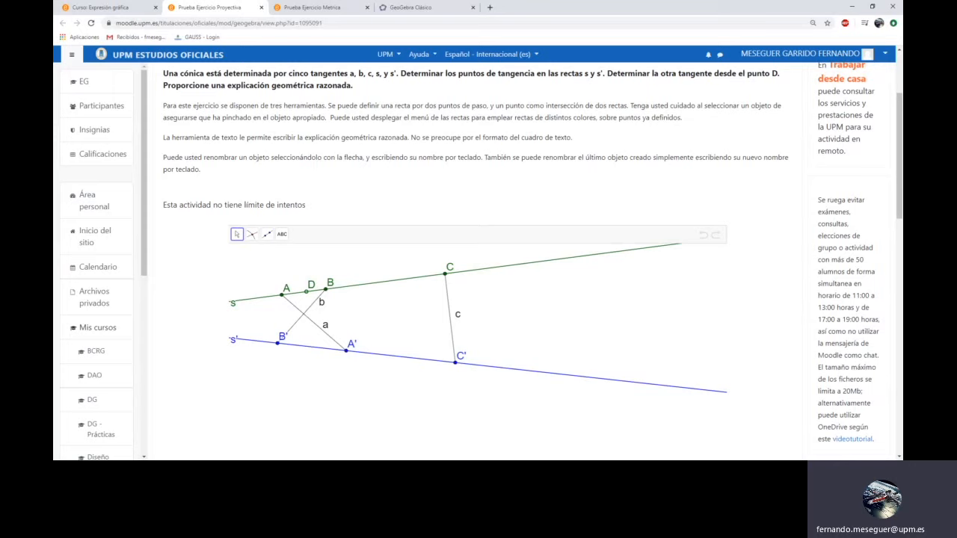
{"action": "scroll", "coordinate": [544, 267], "scroll_direction": "down", "scroll_amount": 2}
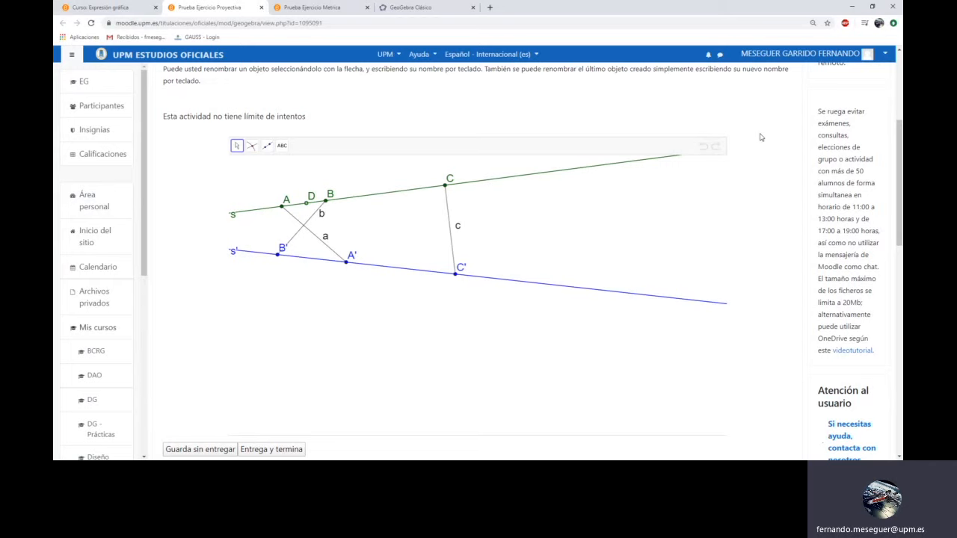
Set the exercise page zoom to 80% and collapse the course navigation sidebar
{"action": "key", "text": "ctrl+minus"}
{"action": "key", "text": "ctrl+minus"}
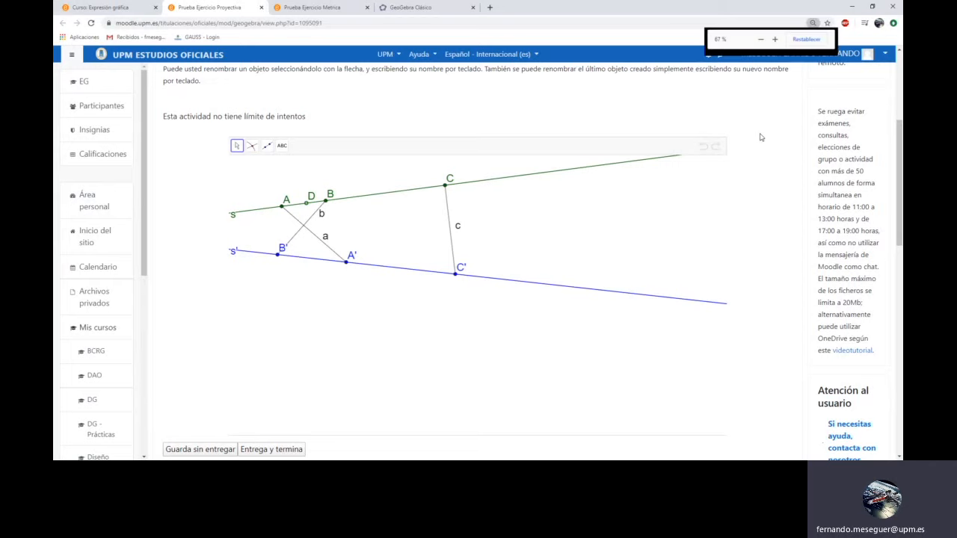
{"action": "key", "text": "ctrl+plus"}
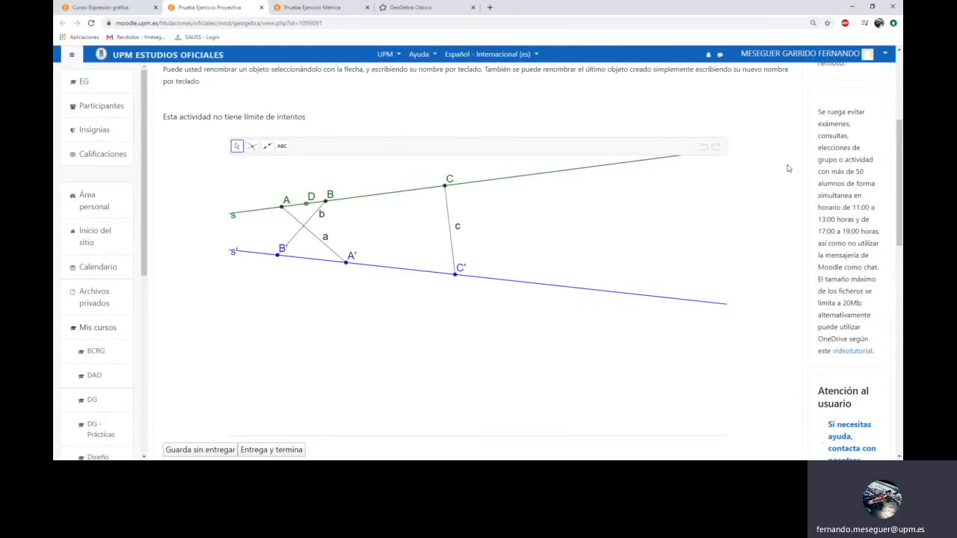
{"action": "key", "text": "ctrl+plus"}
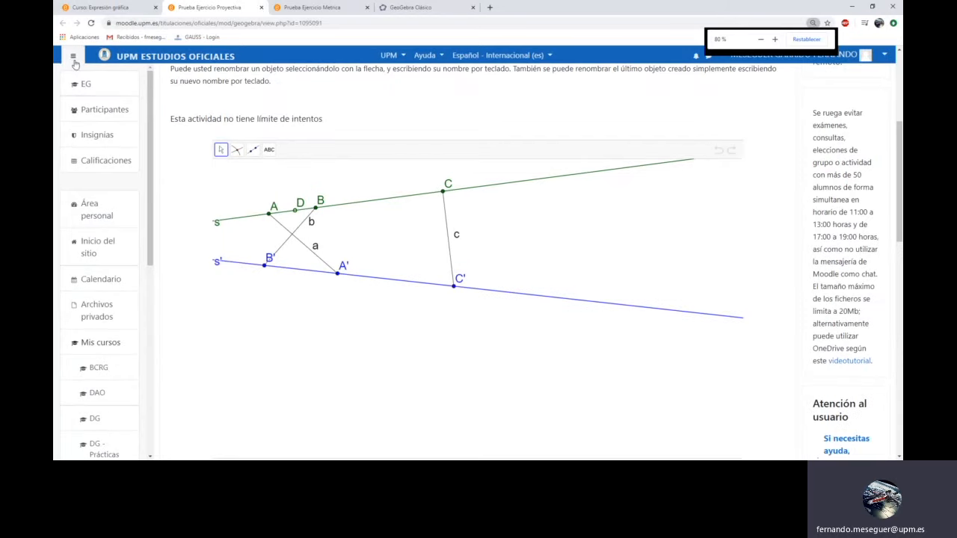
{"action": "left_click", "coordinate": [72, 58]}
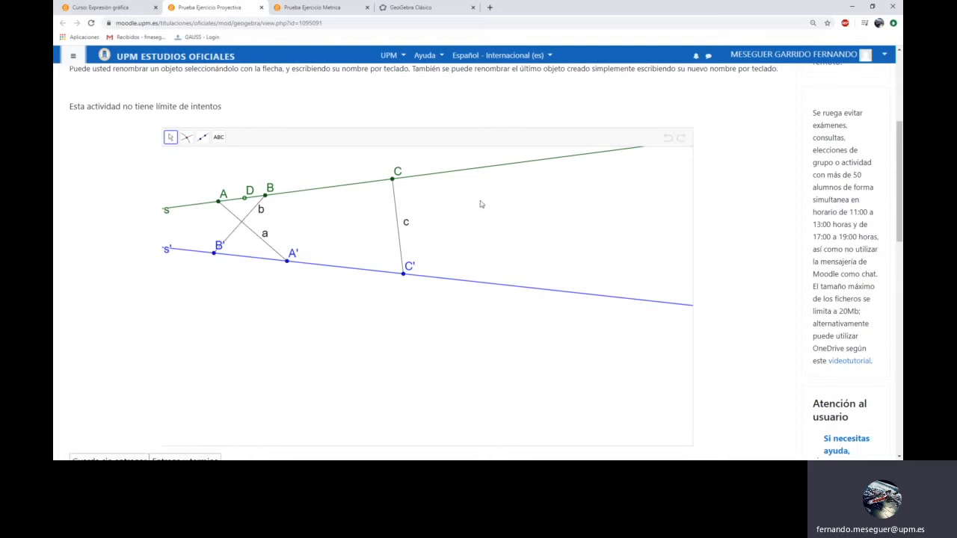
Enlarge and centre the construction so lines s and s' with all their labelled points fit the drawing area
{"action": "left_click", "coordinate": [531, 207]}
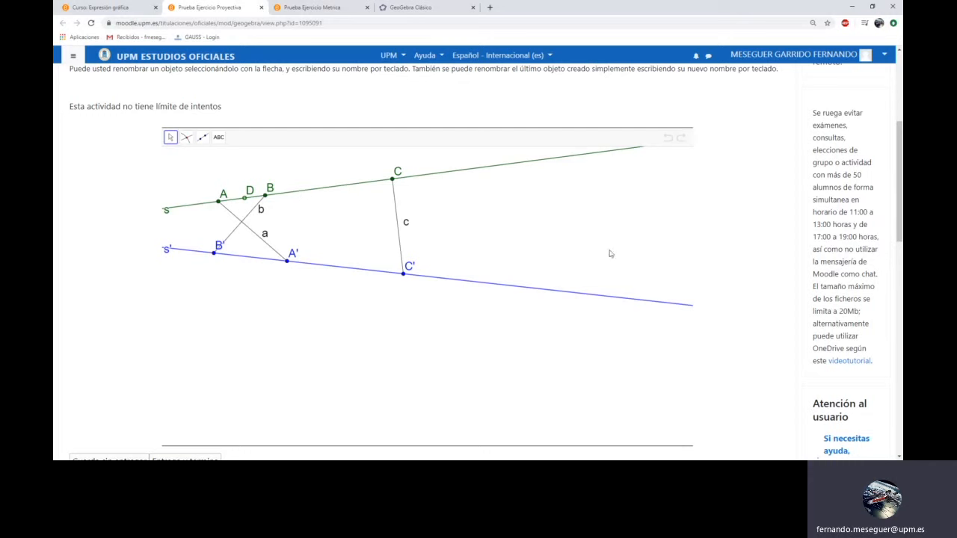
{"action": "scroll", "coordinate": [472, 205], "scroll_direction": "down", "scroll_amount": 4}
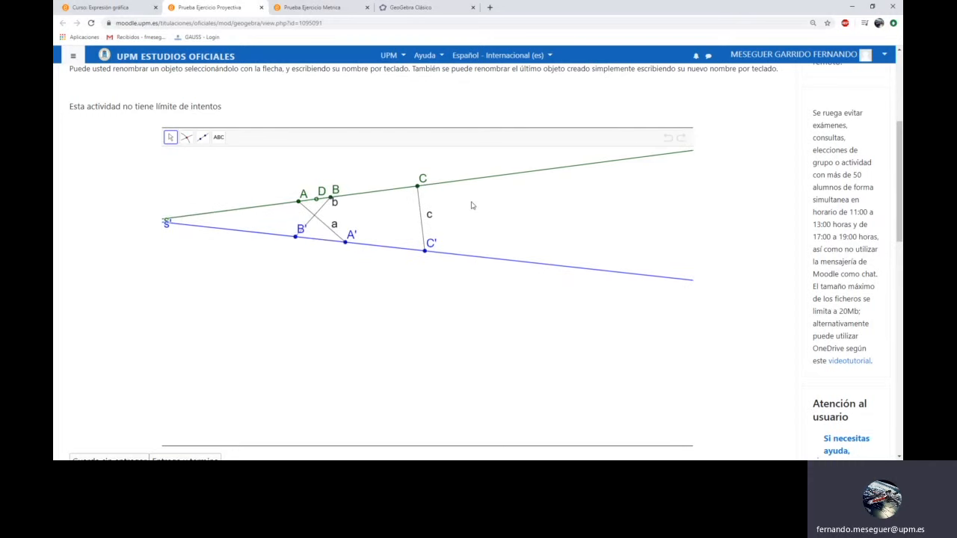
{"action": "scroll", "coordinate": [471, 206], "scroll_direction": "up", "scroll_amount": 4}
{"action": "scroll", "coordinate": [422, 211], "scroll_direction": "down", "scroll_amount": 3}
{"action": "scroll", "coordinate": [422, 212], "scroll_direction": "up", "scroll_amount": 4}
{"action": "scroll", "coordinate": [424, 211], "scroll_direction": "down", "scroll_amount": 2}
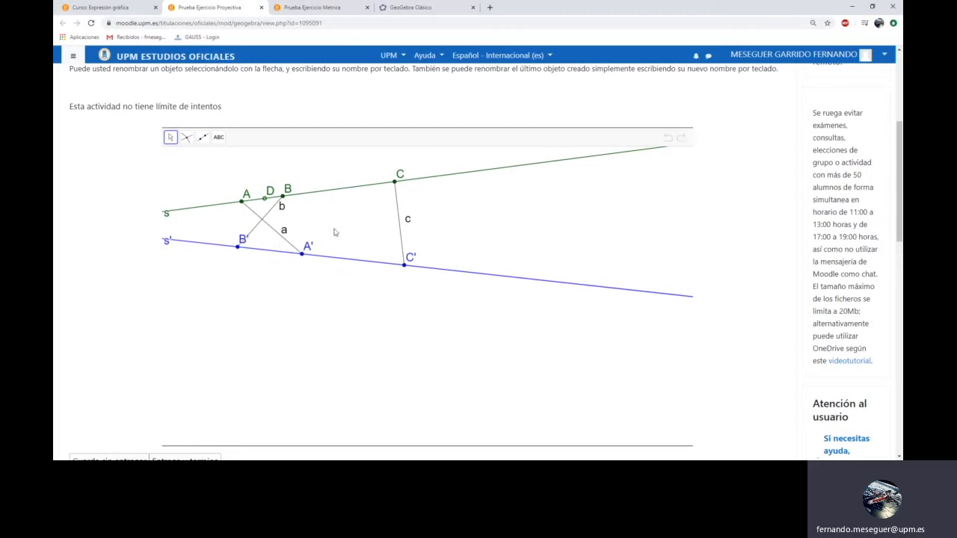
{"action": "left_click_drag", "start_coordinate": [323, 228], "coordinate": [391, 270]}
{"action": "scroll", "coordinate": [389, 264], "scroll_direction": "up", "scroll_amount": 3}
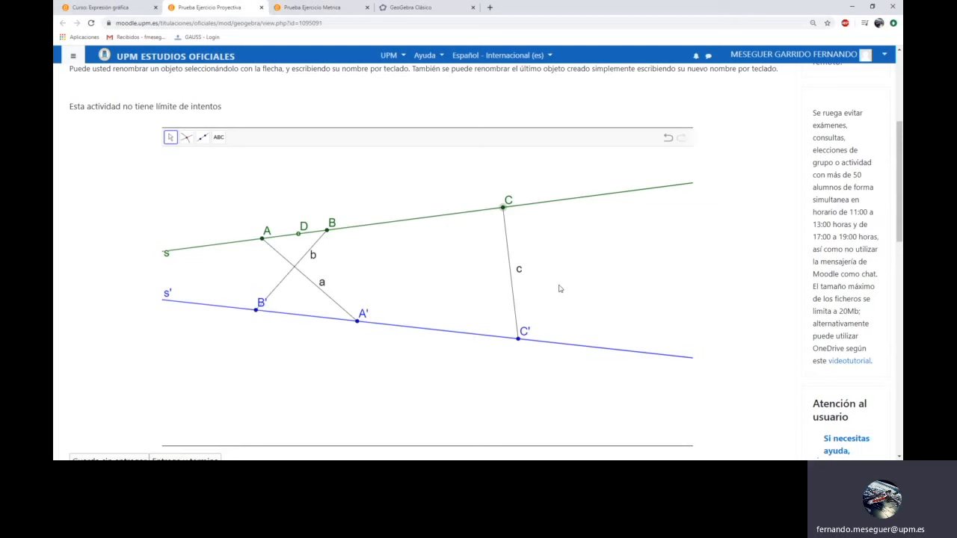
Try renaming point C as P, and undo the renaming
{"action": "type", "text": "P"}
{"action": "key", "text": "Return"}
{"action": "left_click", "coordinate": [670, 141]}
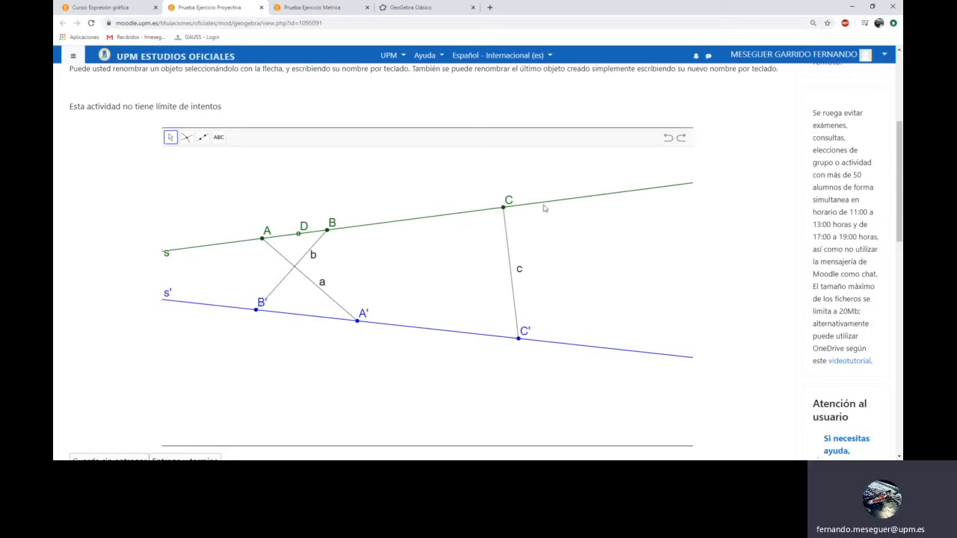
Create the intersection point of segments a and b
{"action": "left_click", "coordinate": [185, 143]}
{"action": "left_click", "coordinate": [303, 259]}
{"action": "left_click", "coordinate": [314, 290]}
Draw a line through C' and a free point just beside B, and move the free point away from B
{"action": "left_click", "coordinate": [204, 138]}
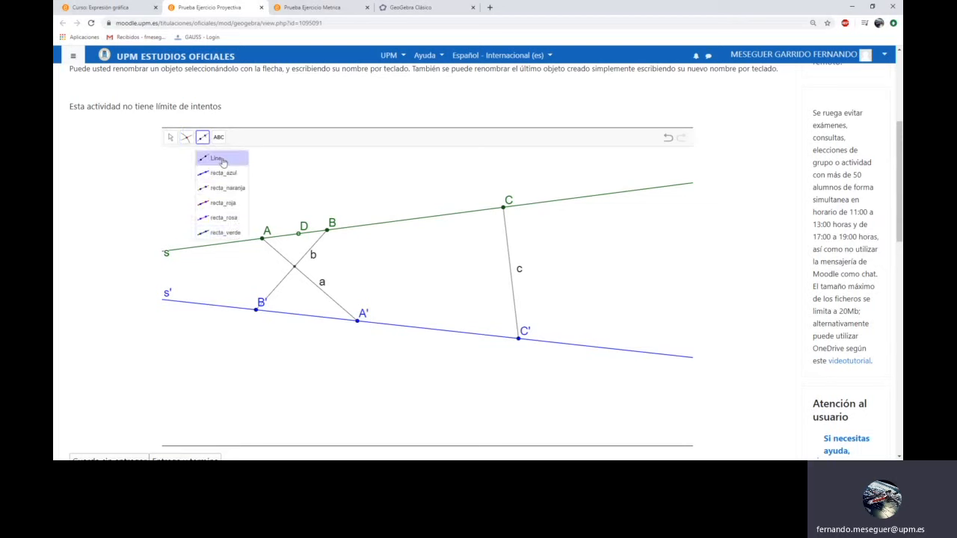
{"action": "left_click", "coordinate": [222, 159]}
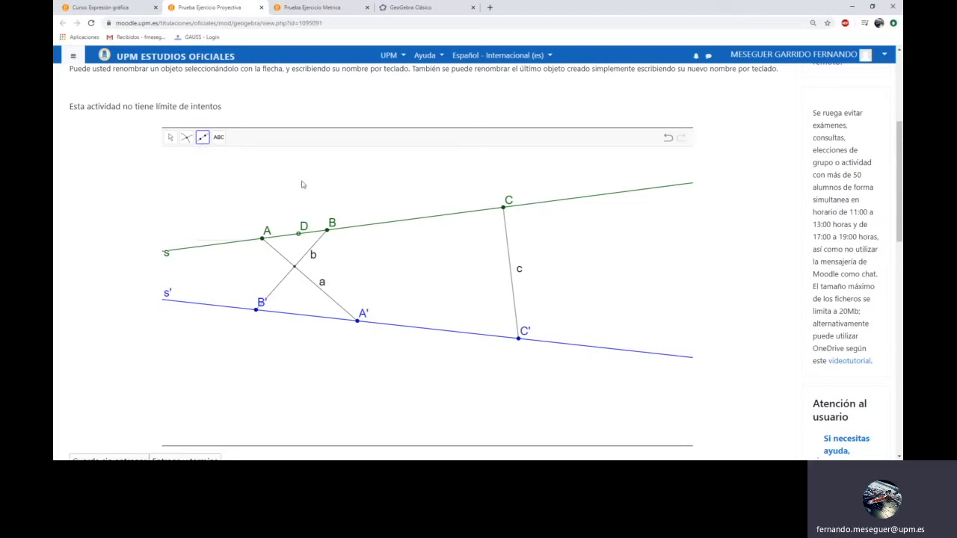
{"action": "left_click", "coordinate": [332, 236]}
{"action": "left_click", "coordinate": [519, 341]}
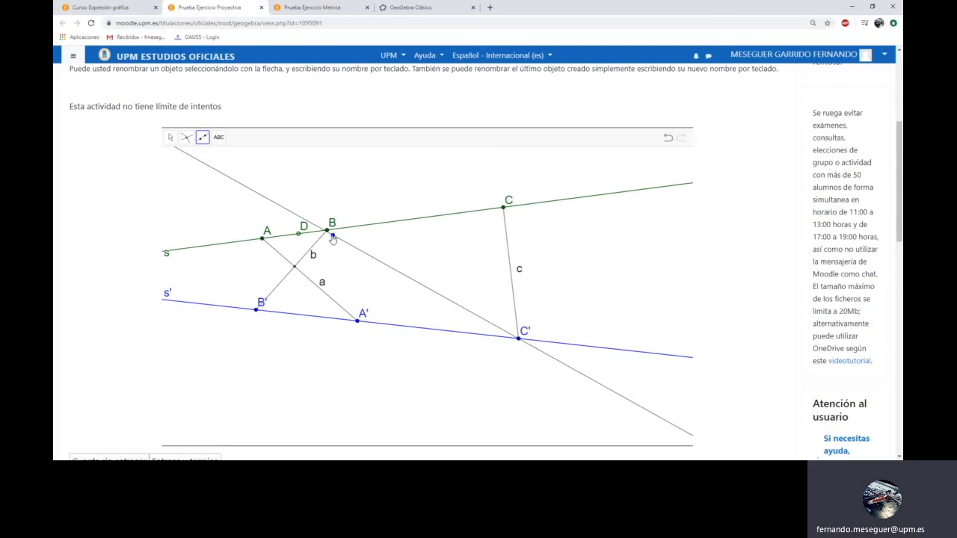
{"action": "left_click", "coordinate": [169, 138]}
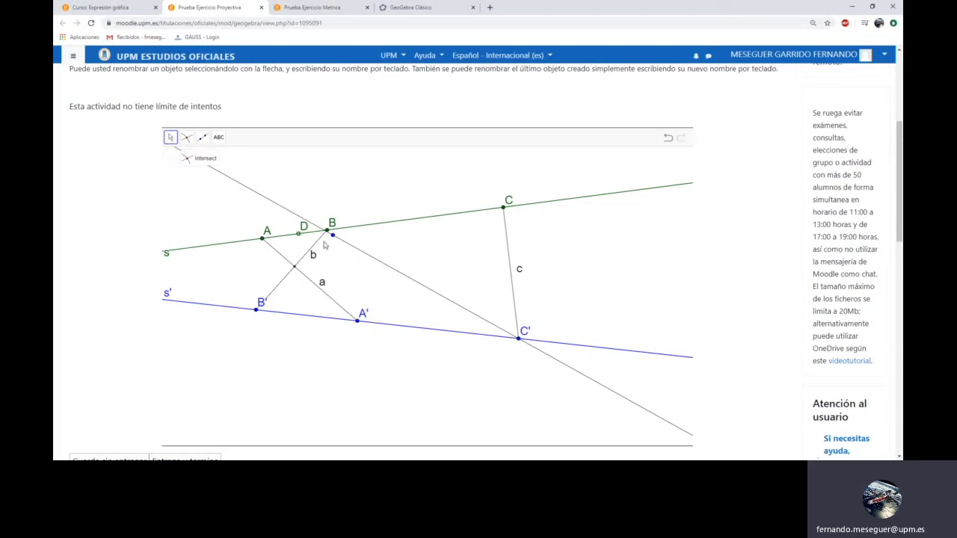
{"action": "left_click_drag", "start_coordinate": [332, 235], "coordinate": [375, 255]}
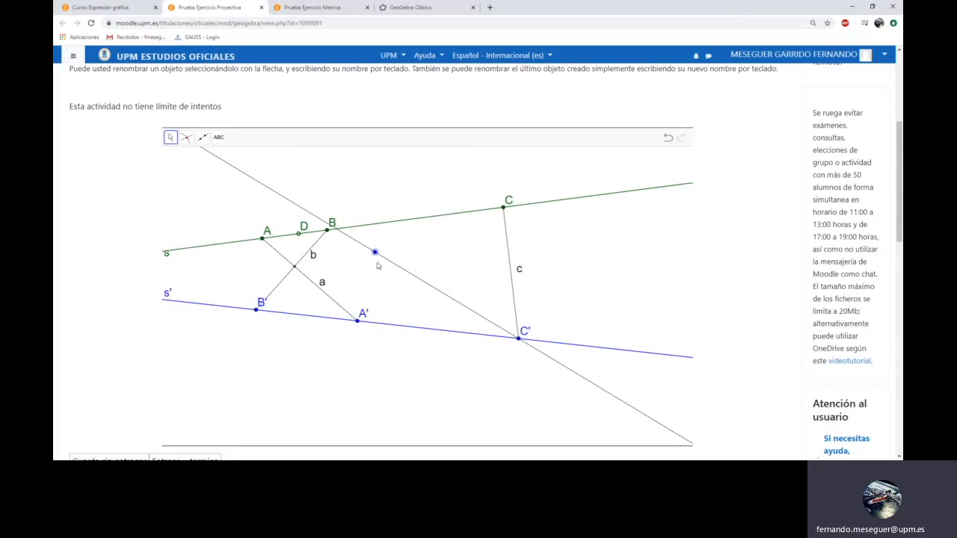
Draw a black line through points B and C'
{"action": "left_click", "coordinate": [203, 136]}
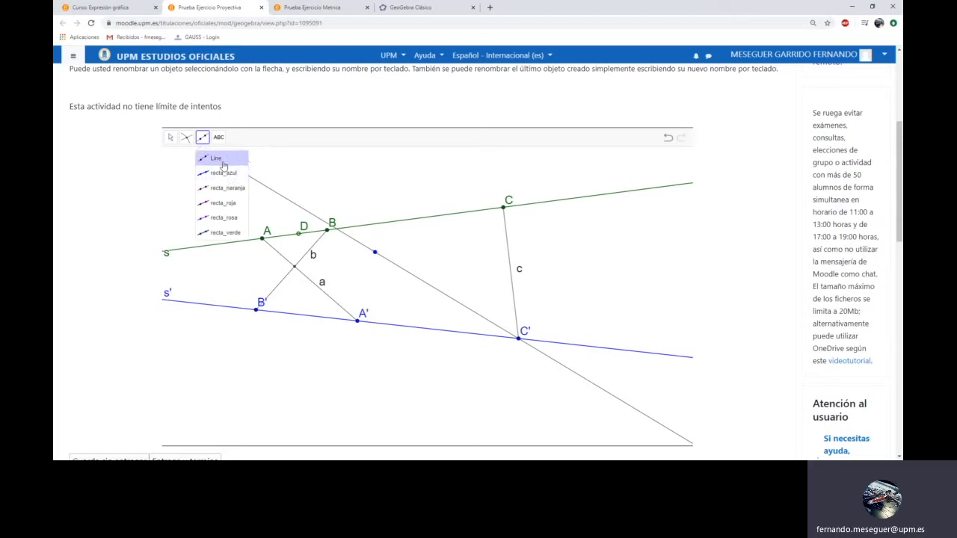
{"action": "left_click", "coordinate": [222, 161]}
{"action": "left_click", "coordinate": [329, 234]}
{"action": "left_click", "coordinate": [520, 340]}
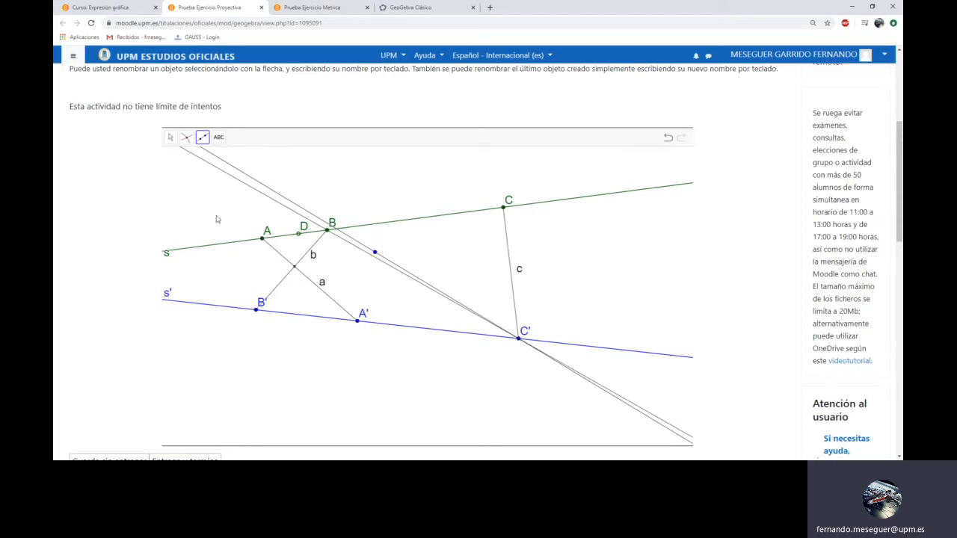
Move the free point to swing its line around C', and delete the point together with that line
{"action": "left_click", "coordinate": [171, 136]}
{"action": "left_click_drag", "start_coordinate": [374, 251], "coordinate": [429, 251]}
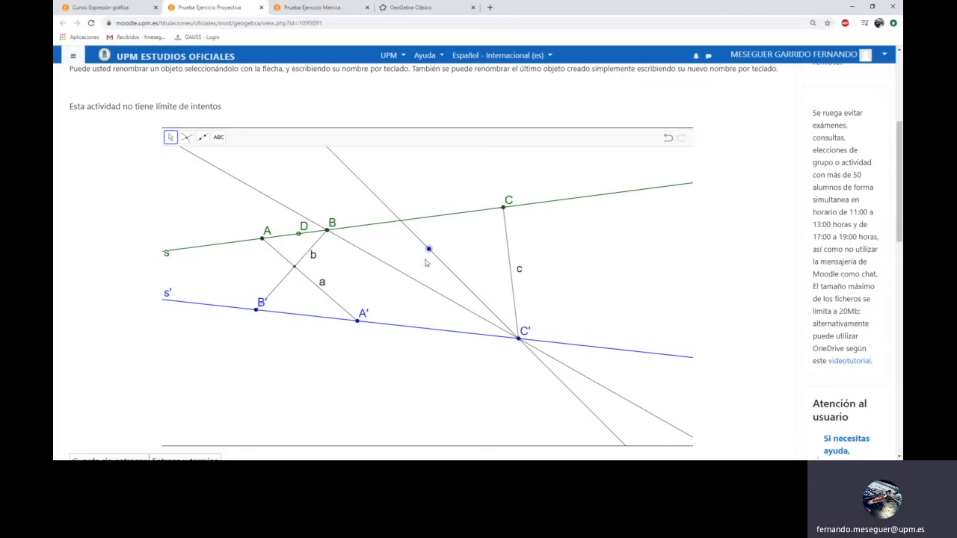
{"action": "left_click_drag", "start_coordinate": [428, 251], "coordinate": [434, 199]}
{"action": "key", "text": "Delete"}
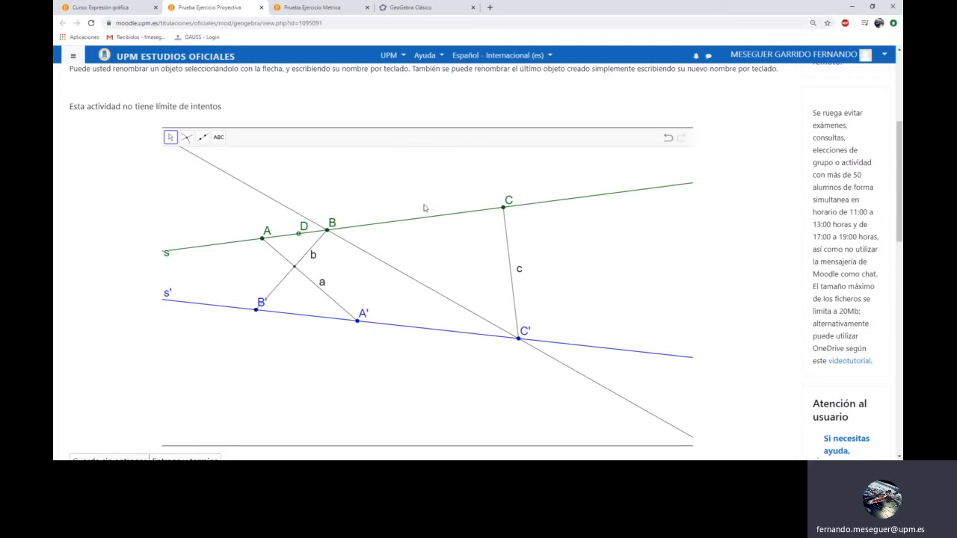
Draw a line through C' and a new point on line s between B and C, and slide that point along s
{"action": "left_click", "coordinate": [200, 137]}
{"action": "left_click", "coordinate": [422, 218]}
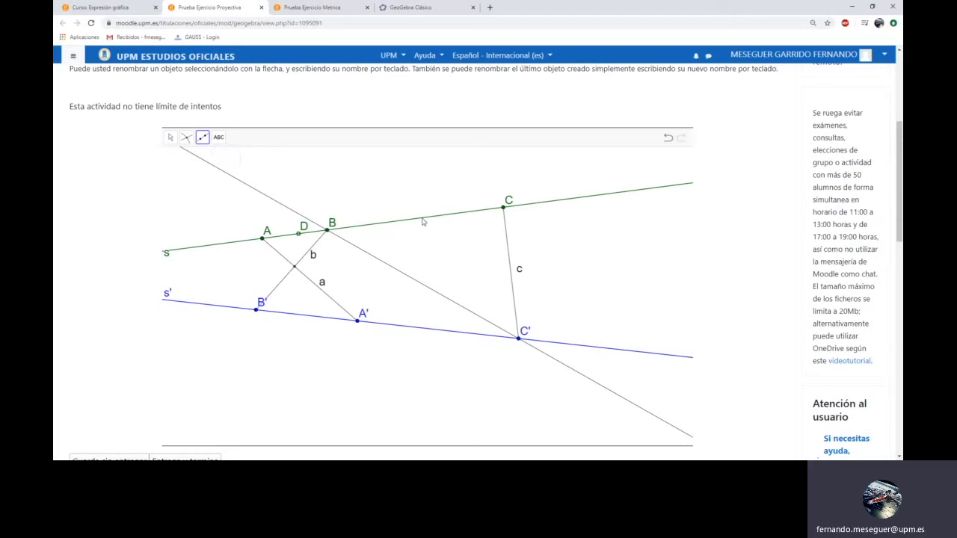
{"action": "left_click", "coordinate": [520, 341]}
{"action": "left_click", "coordinate": [170, 137]}
{"action": "left_click_drag", "start_coordinate": [422, 218], "coordinate": [416, 253]}
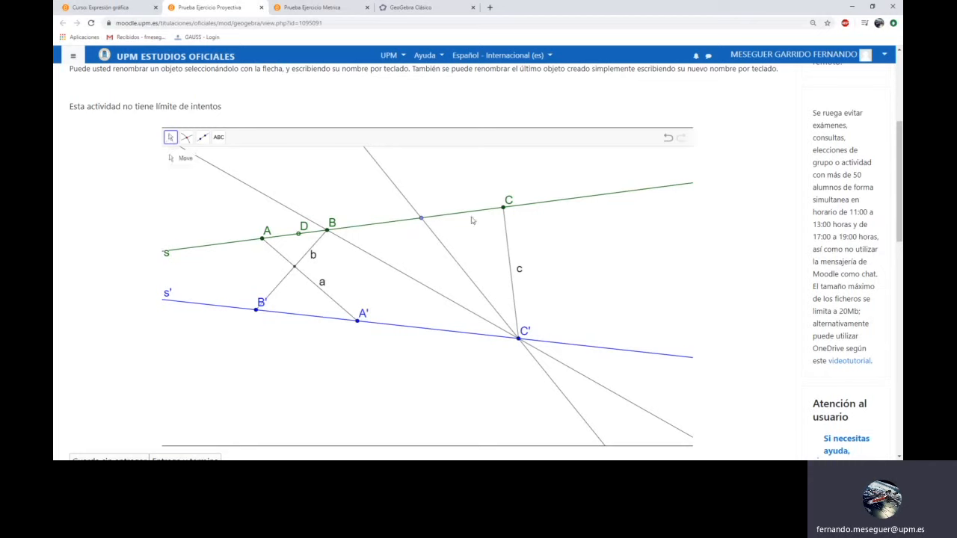
{"action": "mouse_move", "coordinate": [428, 220]}
{"action": "left_mouse_down"}
{"action": "mouse_move", "coordinate": [538, 215]}
{"action": "mouse_move", "coordinate": [309, 225]}
{"action": "mouse_move", "coordinate": [511, 237]}
{"action": "mouse_move", "coordinate": [442, 232]}
{"action": "left_mouse_up"}
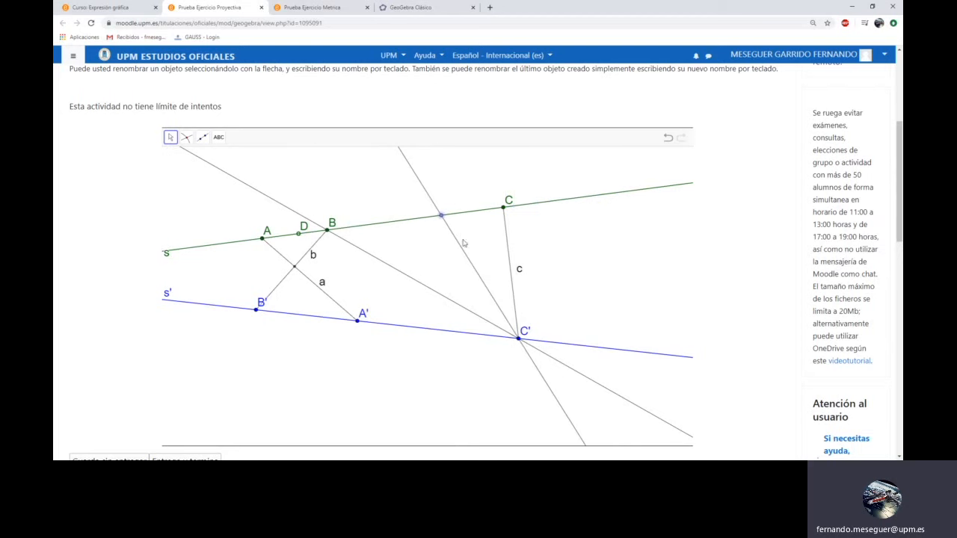
Draw a line through two free points, one below and one above line s', and undo the line
{"action": "left_click", "coordinate": [207, 141]}
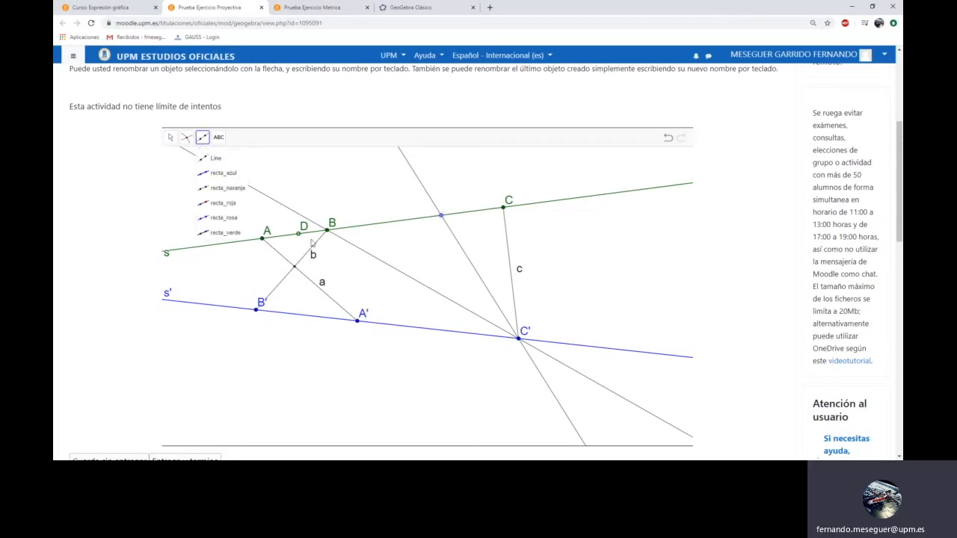
{"action": "left_click", "coordinate": [404, 379]}
{"action": "left_click", "coordinate": [449, 261]}
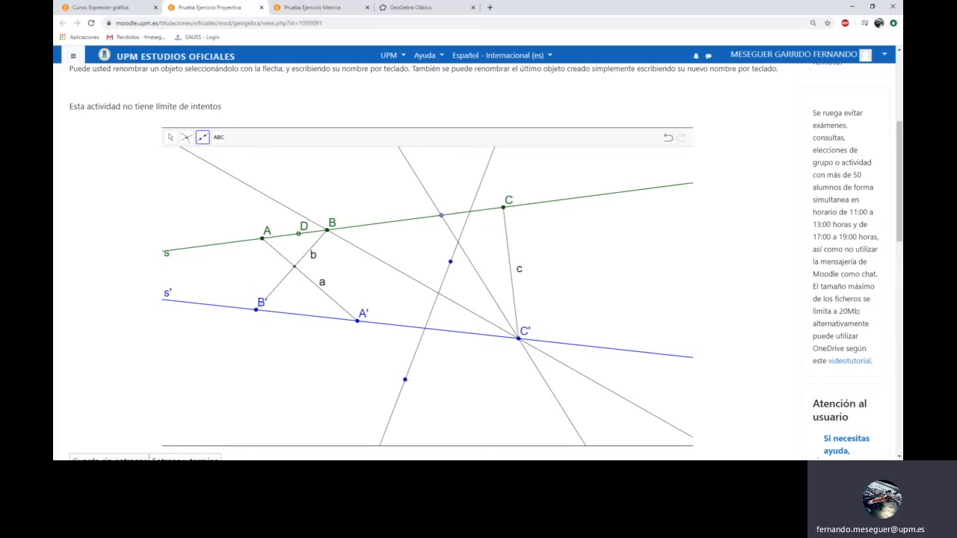
{"action": "left_click", "coordinate": [171, 137]}
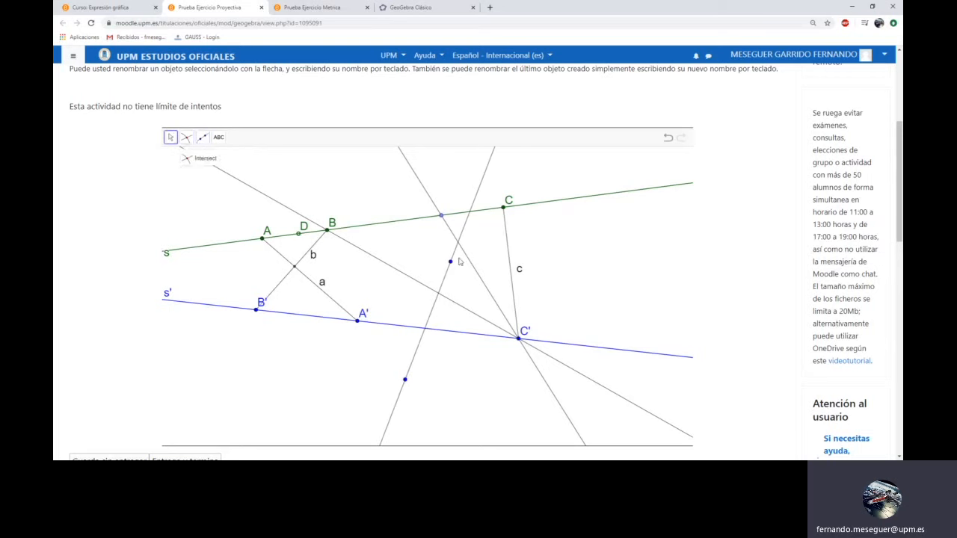
{"action": "key", "text": "ctrl+z"}
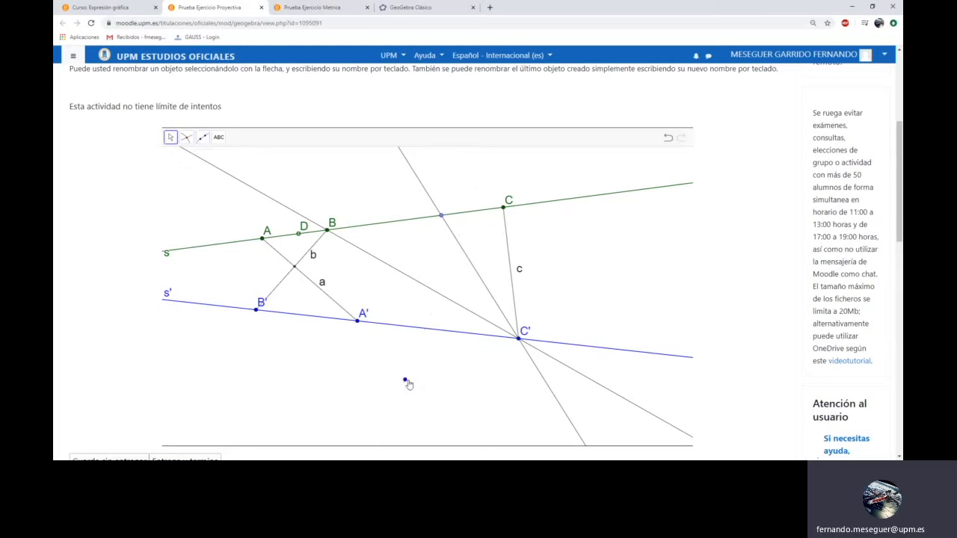
Delete the leftover free point below s' and remove the extra line through C' and the point on s
{"action": "left_click", "coordinate": [405, 380]}
{"action": "key", "text": "Delete"}
{"action": "key", "text": "ctrl+z"}
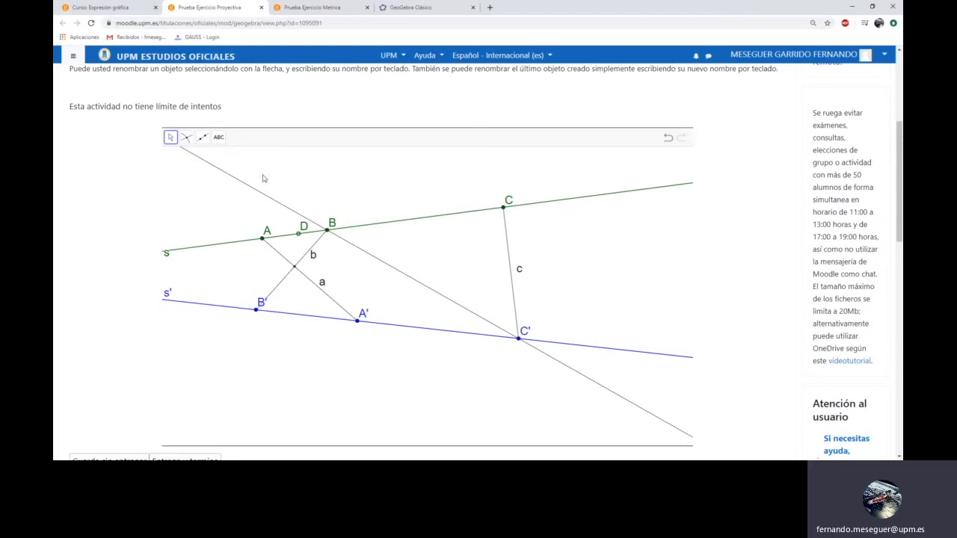
Try a recta_azul line with a free point placed above line s, and undo it
{"action": "left_click", "coordinate": [202, 138]}
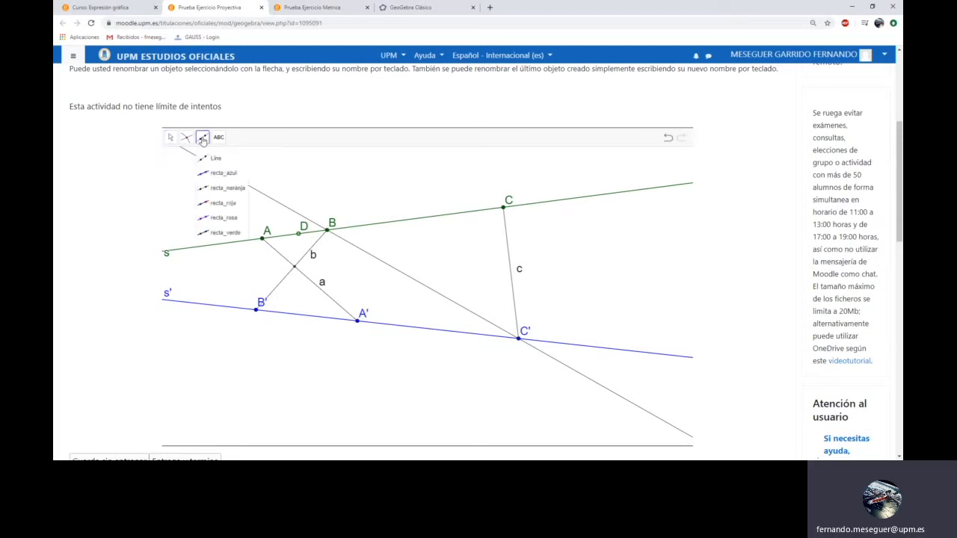
{"action": "left_click", "coordinate": [229, 174]}
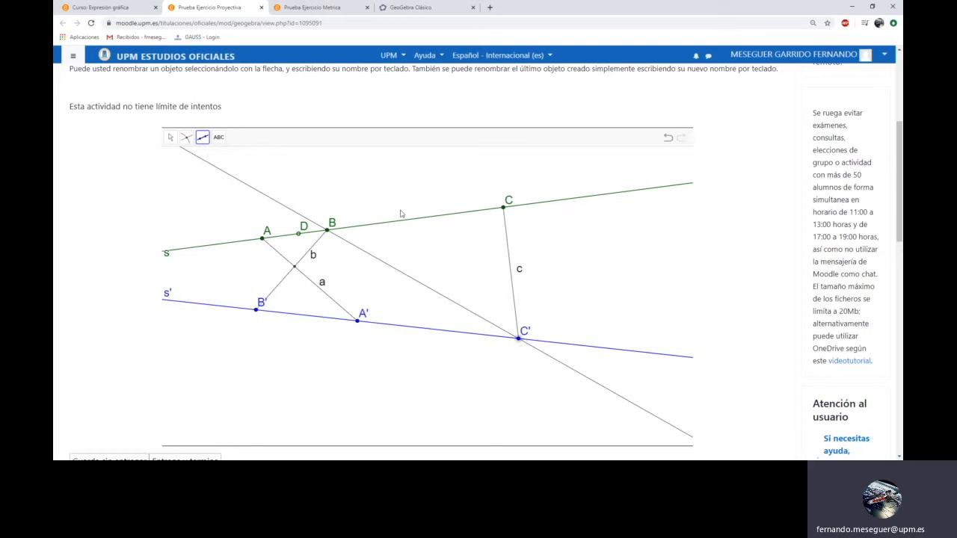
{"action": "left_click", "coordinate": [402, 177]}
{"action": "left_click", "coordinate": [672, 142]}
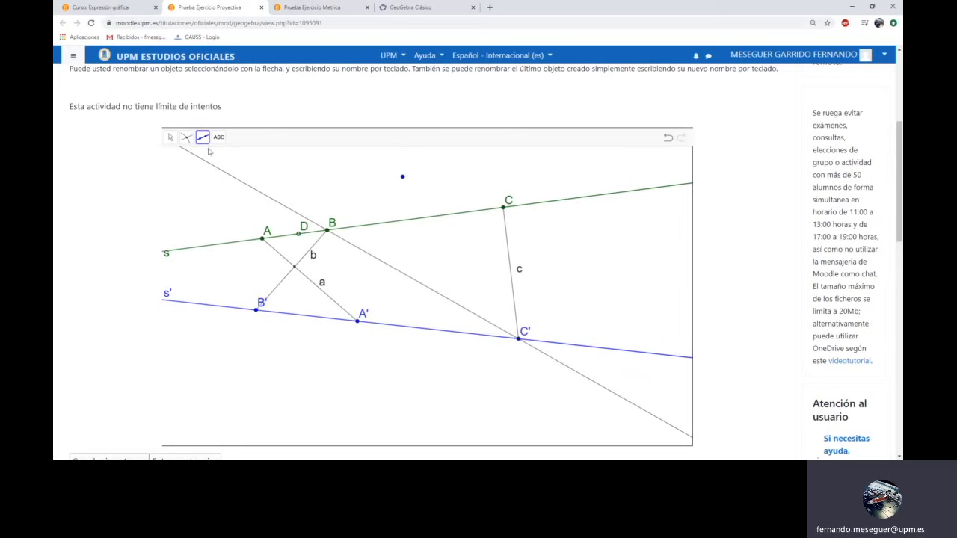
Draw a blue line through points B and C' with the recta_azul tool
{"action": "left_click", "coordinate": [171, 138]}
{"action": "left_click", "coordinate": [202, 137]}
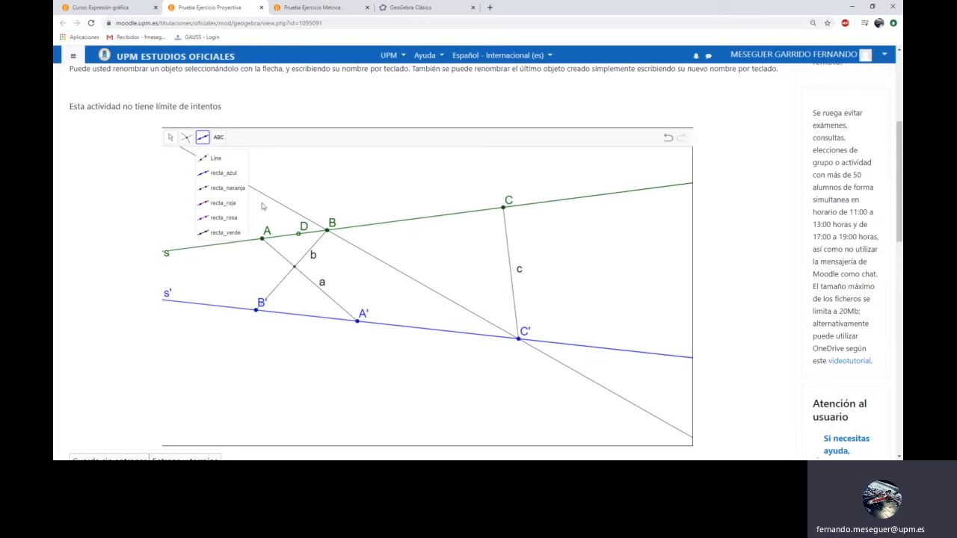
{"action": "left_click", "coordinate": [224, 173]}
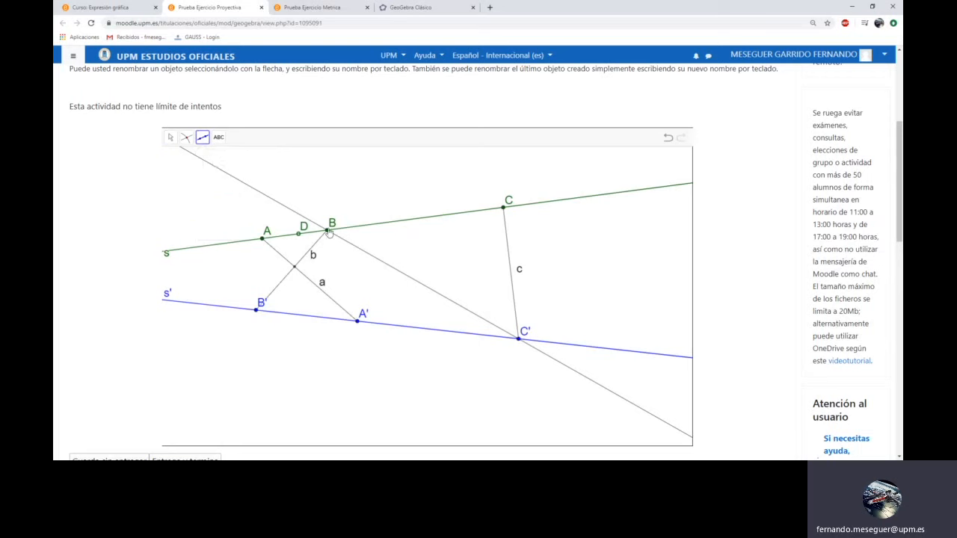
{"action": "left_click", "coordinate": [520, 341]}
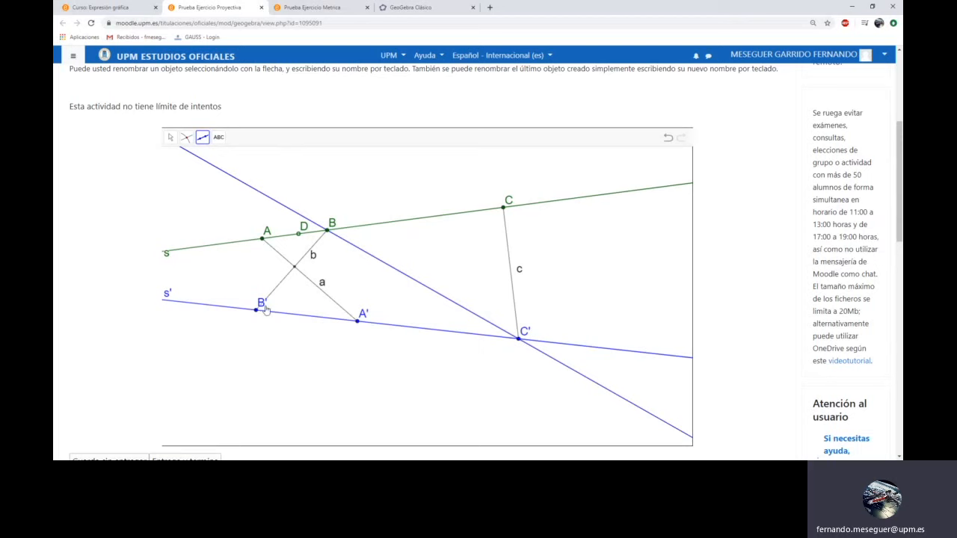
Draw a blue line through points B' and C, and mark its intersection with the blue line through B and C'
{"action": "left_click", "coordinate": [503, 207]}
{"action": "left_click", "coordinate": [186, 138]}
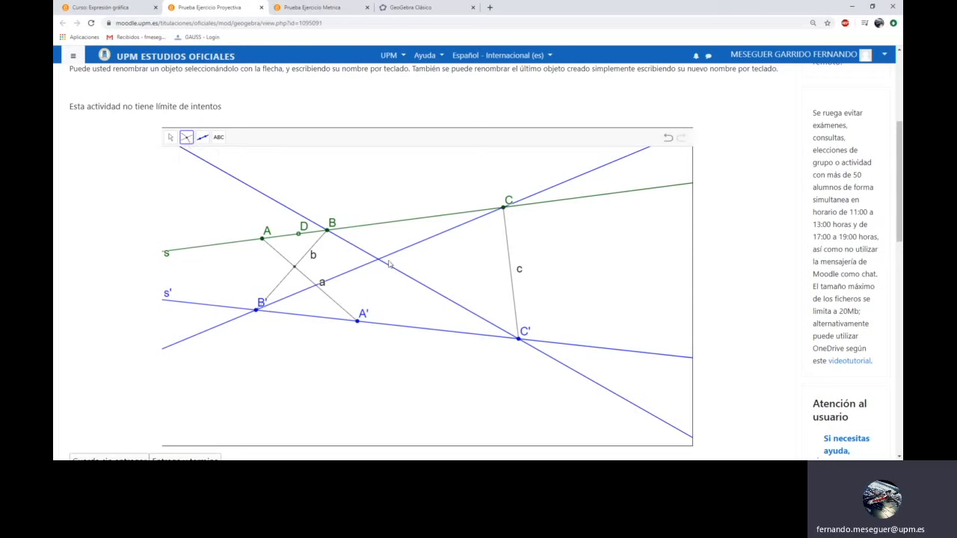
{"action": "left_click", "coordinate": [402, 251]}
{"action": "left_click", "coordinate": [294, 267]}
{"action": "left_click", "coordinate": [170, 138]}
Draw a pink line through points A and C' with the recta_rosa tool and name it ac'
{"action": "left_click", "coordinate": [203, 137]}
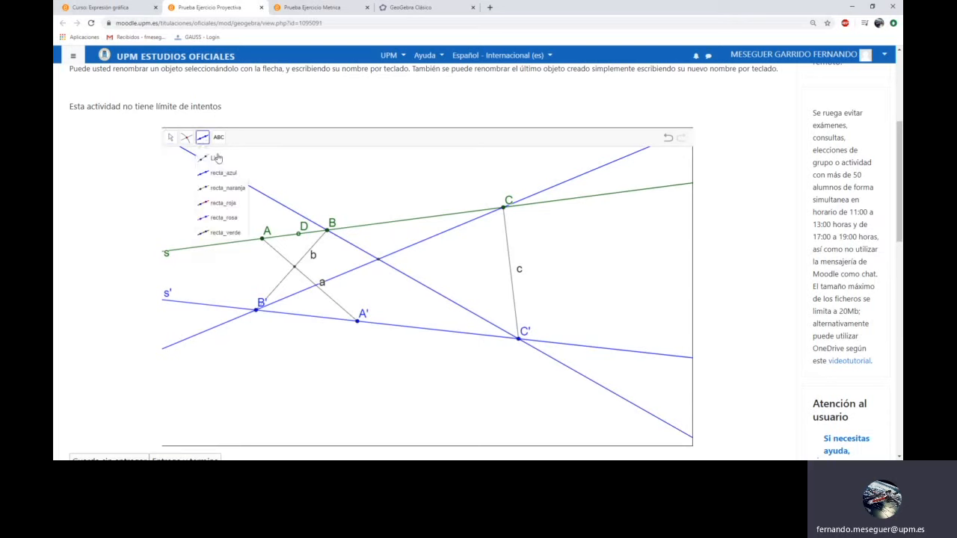
{"action": "left_click", "coordinate": [224, 217]}
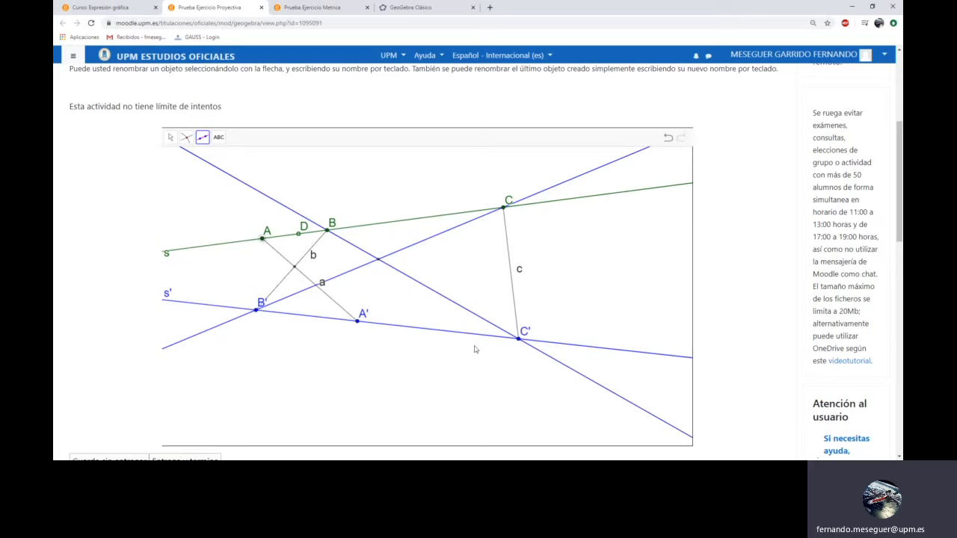
{"action": "left_click", "coordinate": [518, 342]}
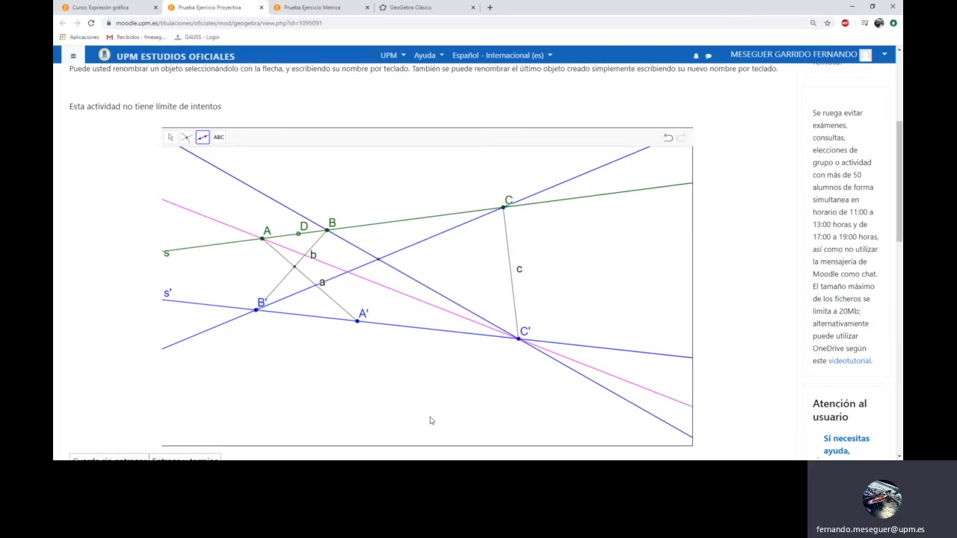
{"action": "type", "text": "ac'"}
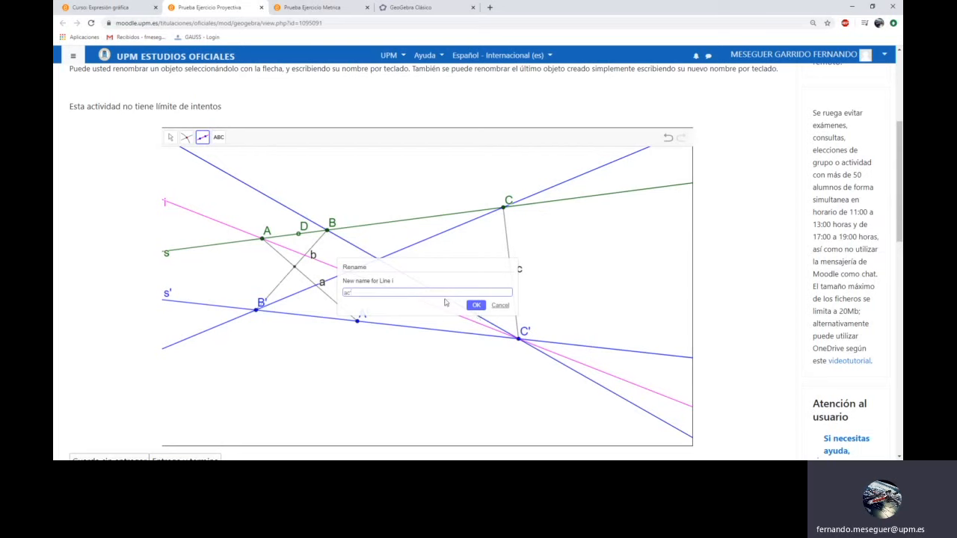
{"action": "left_click", "coordinate": [476, 305]}
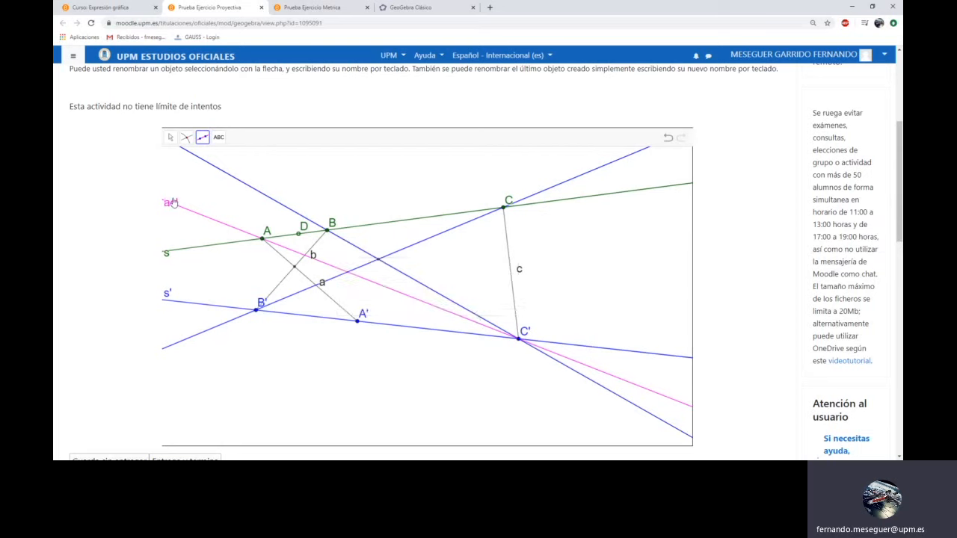
Rename the blue line through B and C' as bc'
{"action": "left_click", "coordinate": [170, 137]}
{"action": "left_click", "coordinate": [169, 206]}
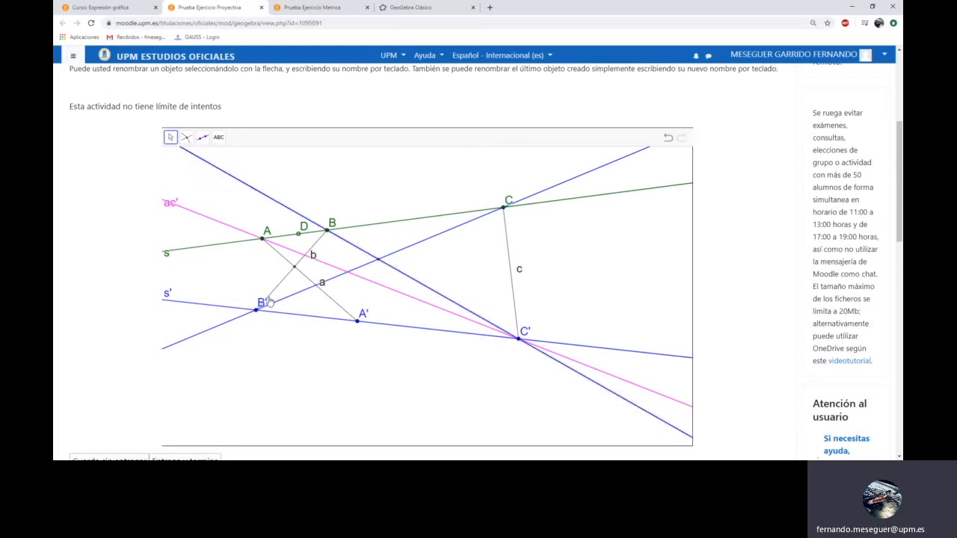
{"action": "type", "text": "s"}
{"action": "type", "text": "c'"}
{"action": "key", "text": "Return"}
Rename the blue line through C and B' as cb', and name the intersection of the two blue lines BC
{"action": "left_click", "coordinate": [239, 318]}
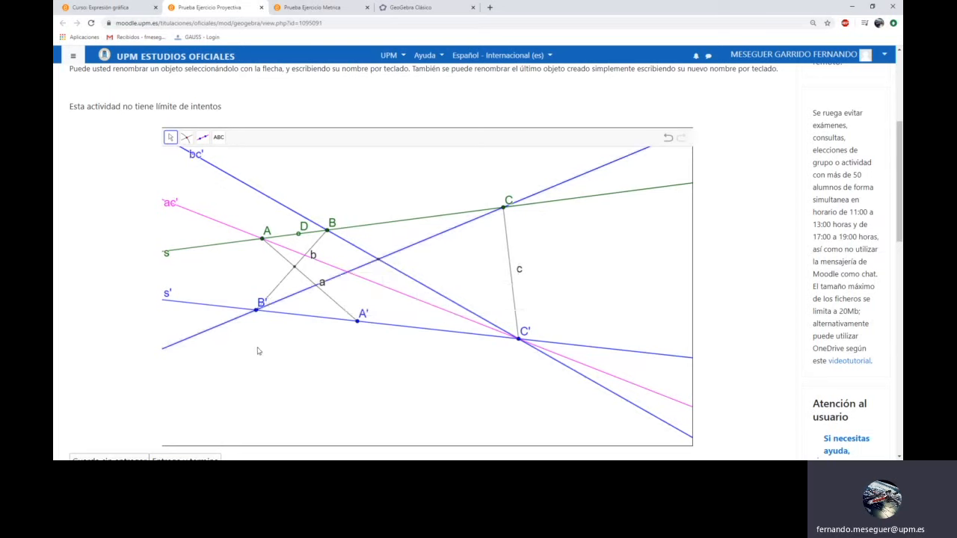
{"action": "type", "text": "b"}
{"action": "type", "text": "b'"}
{"action": "key", "text": "Return"}
{"action": "type", "text": "BC"}
{"action": "key", "text": "Return"}
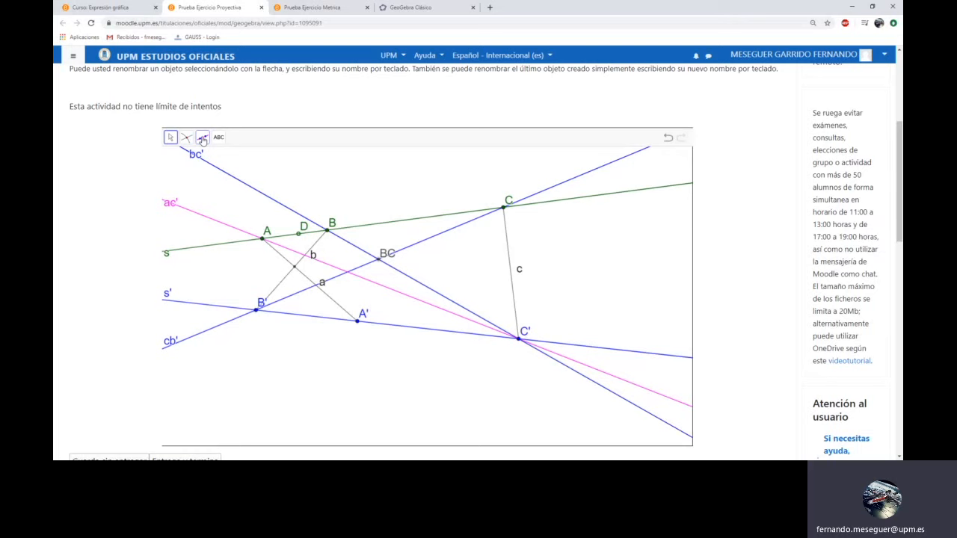
Draw a pink line through points A' and C with the recta_rosa tool and name it ca'
{"action": "left_click", "coordinate": [203, 140]}
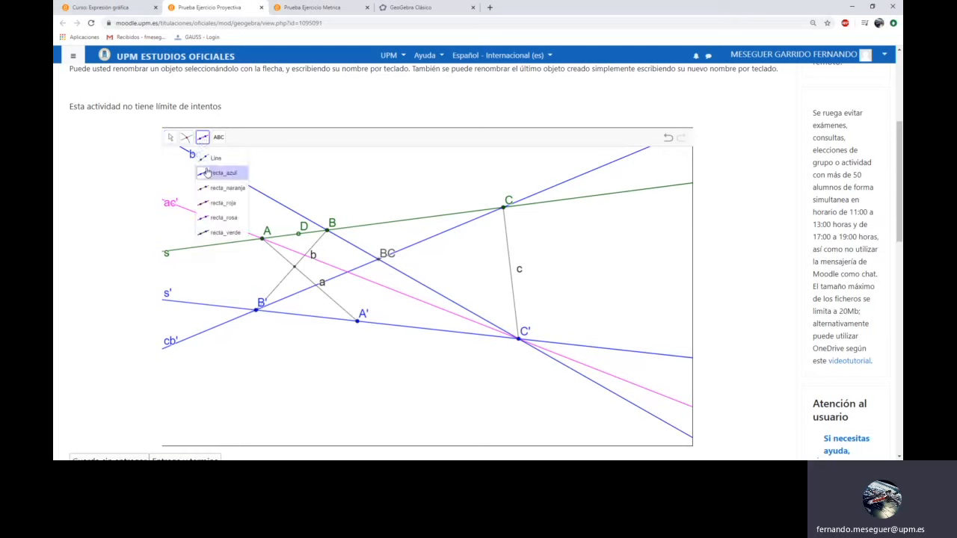
{"action": "left_click", "coordinate": [228, 217]}
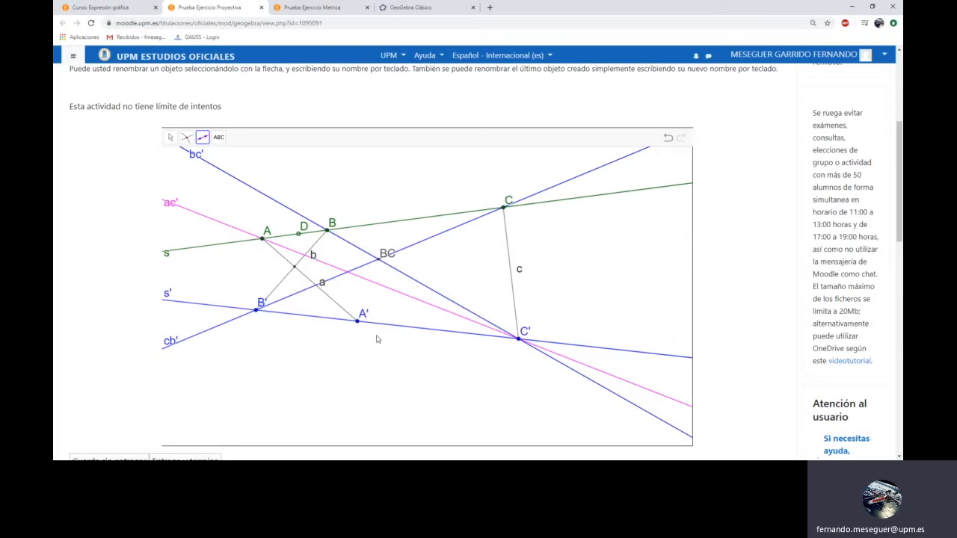
{"action": "left_click", "coordinate": [507, 207]}
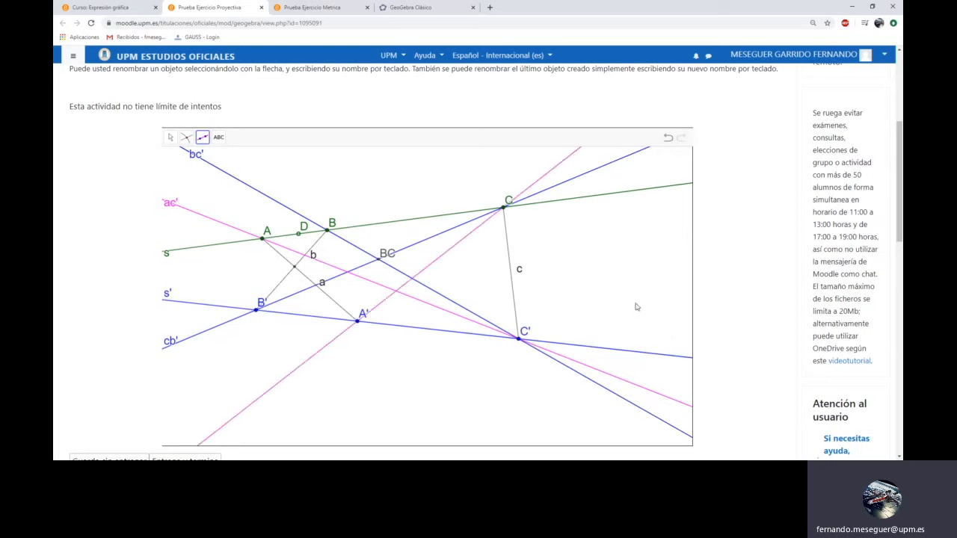
{"action": "type", "text": "aa"}
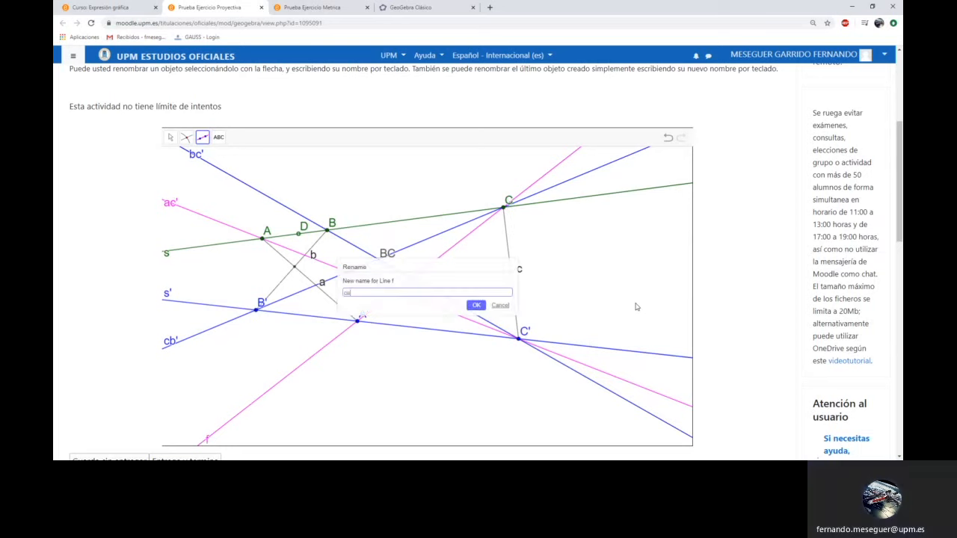
{"action": "key", "text": "Return"}
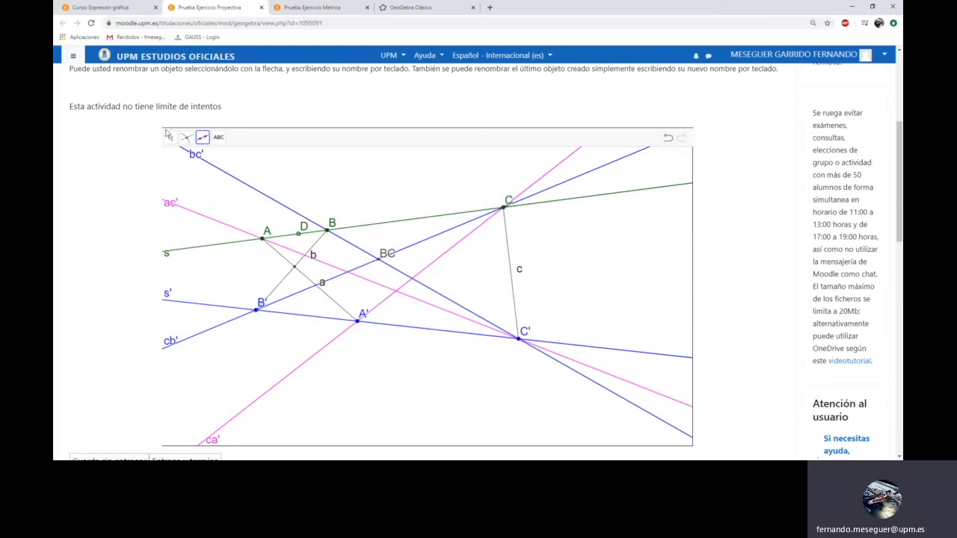
{"action": "left_click", "coordinate": [171, 139]}
{"action": "left_click", "coordinate": [202, 137]}
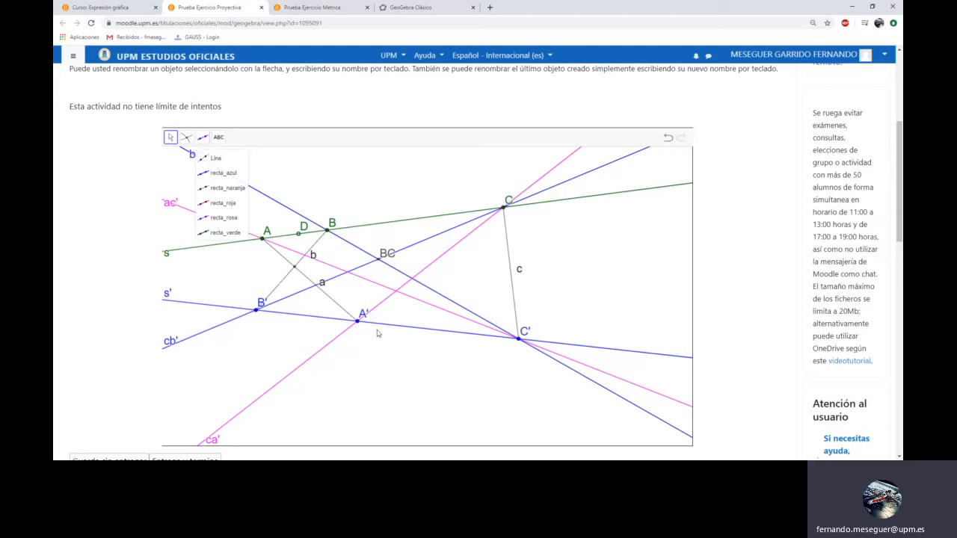
{"action": "left_click", "coordinate": [404, 381]}
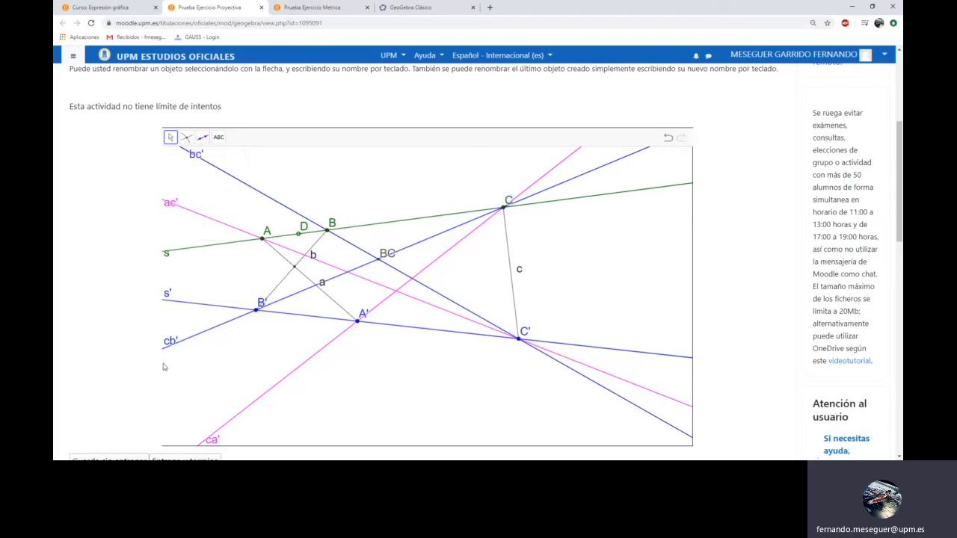
Mark the intersection of pink lines ac' and ca' and name the point AC
{"action": "left_click", "coordinate": [186, 137]}
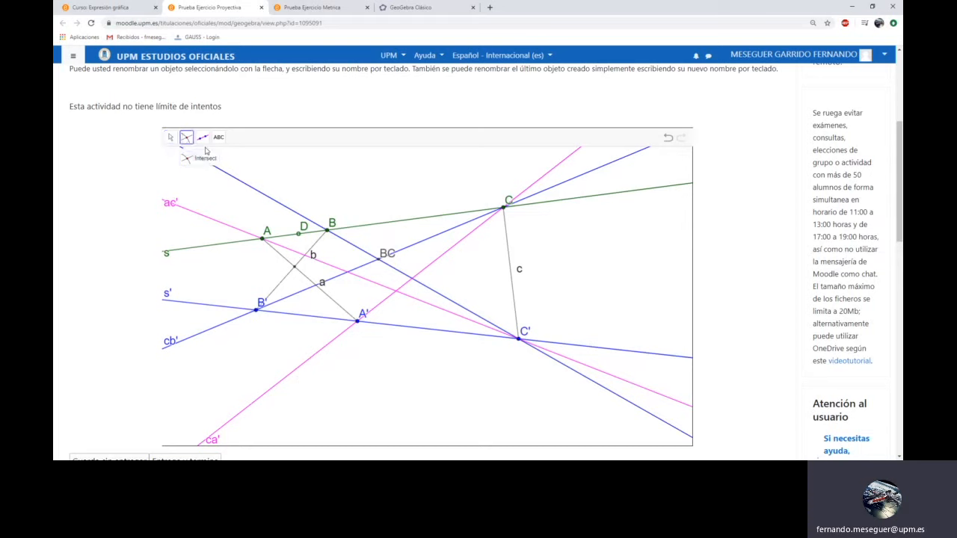
{"action": "left_click", "coordinate": [396, 291]}
{"action": "left_click", "coordinate": [396, 295]}
{"action": "type", "text": "A"}
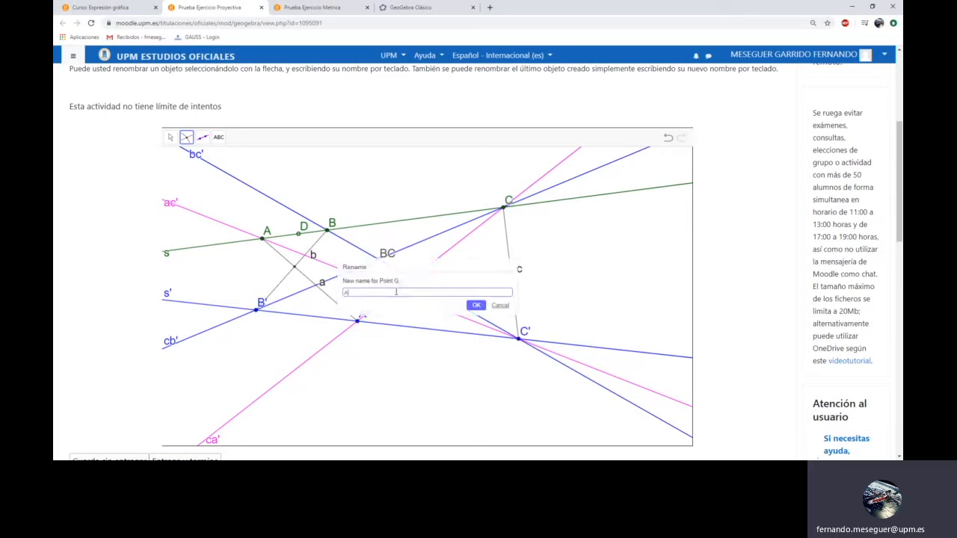
{"action": "type", "text": "C"}
{"action": "key", "text": "Return"}
Draw an orange line through points BC and AC with the recta_naranja tool
{"action": "left_click", "coordinate": [210, 140]}
{"action": "left_click", "coordinate": [229, 189]}
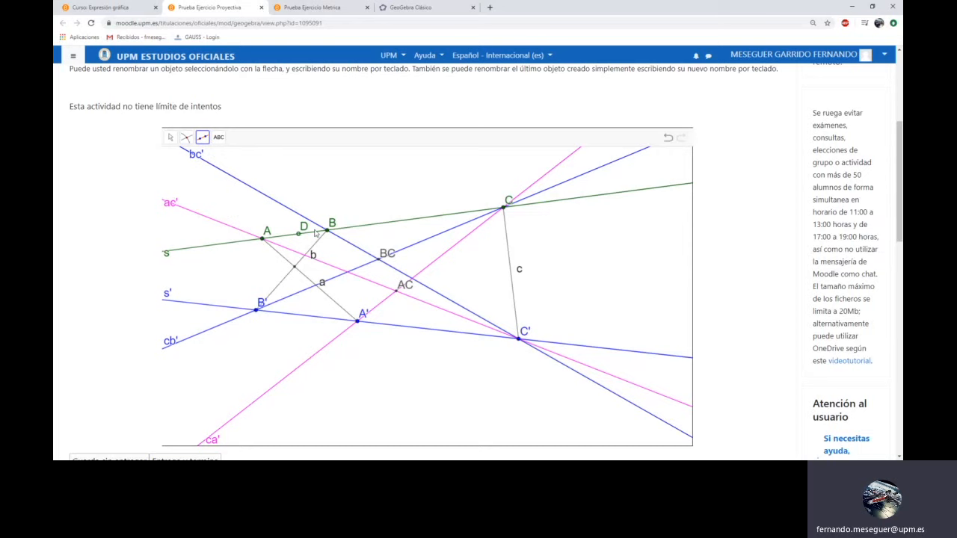
{"action": "left_click", "coordinate": [378, 260]}
{"action": "left_click", "coordinate": [397, 290]}
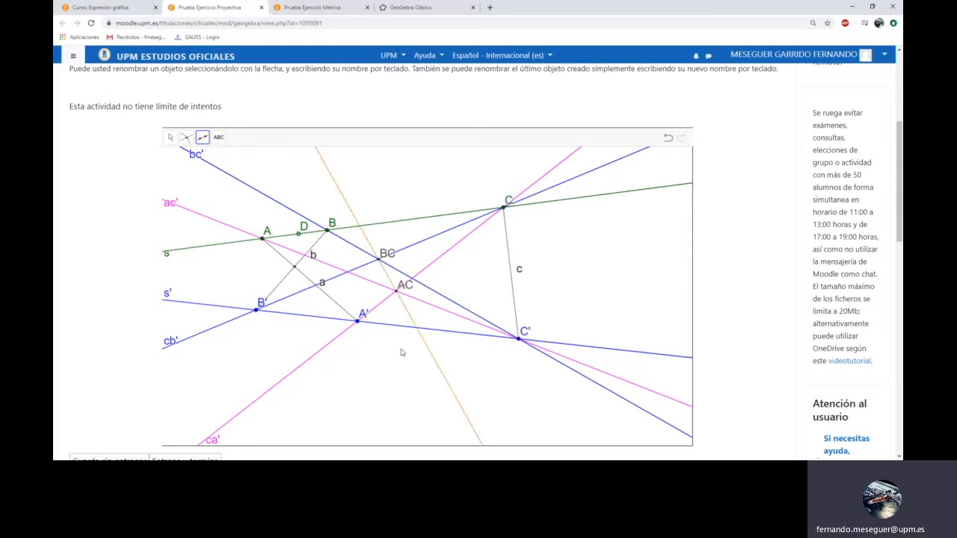
Try to name the orange line "eje proyectivo"
{"action": "type", "text": "e"}
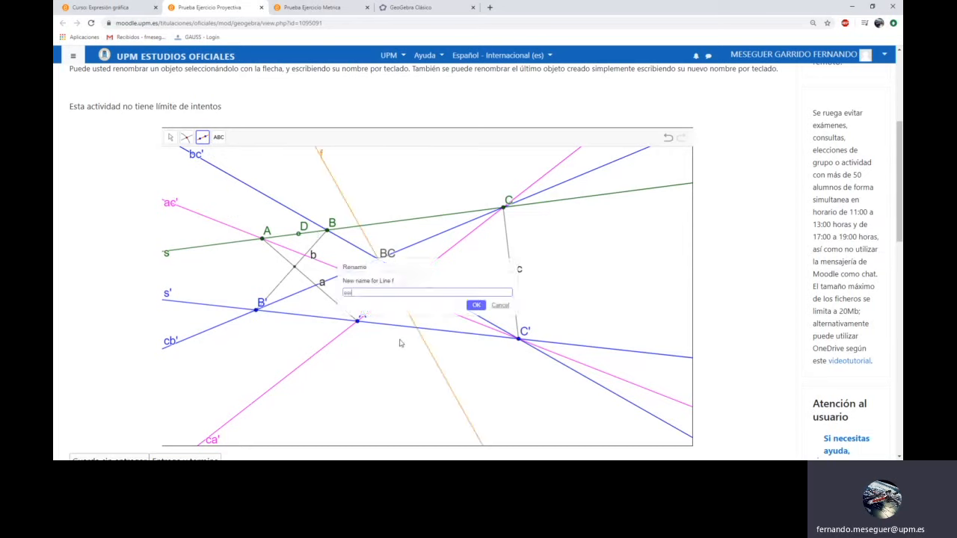
{"action": "type", "text": "je proyectivo"}
{"action": "key", "text": "Return"}
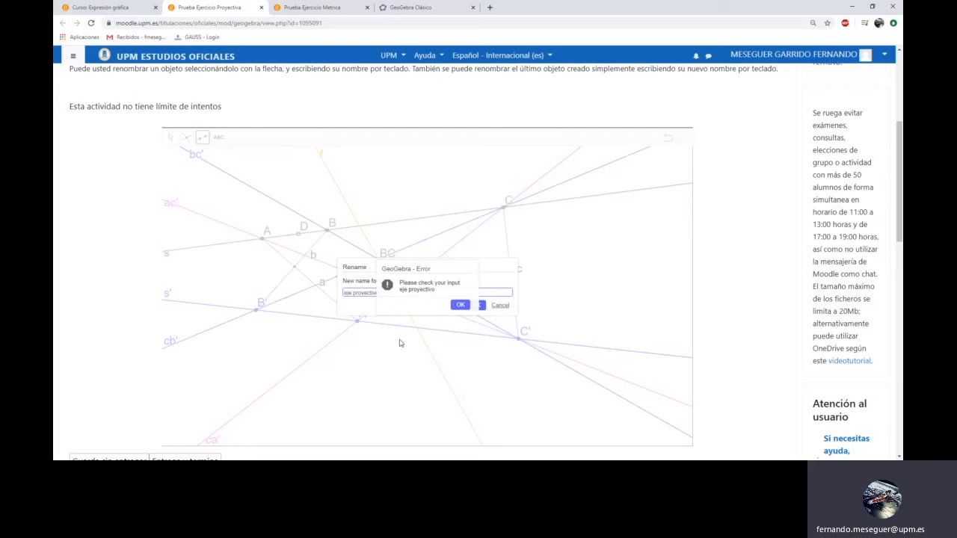
{"action": "left_click", "coordinate": [460, 304]}
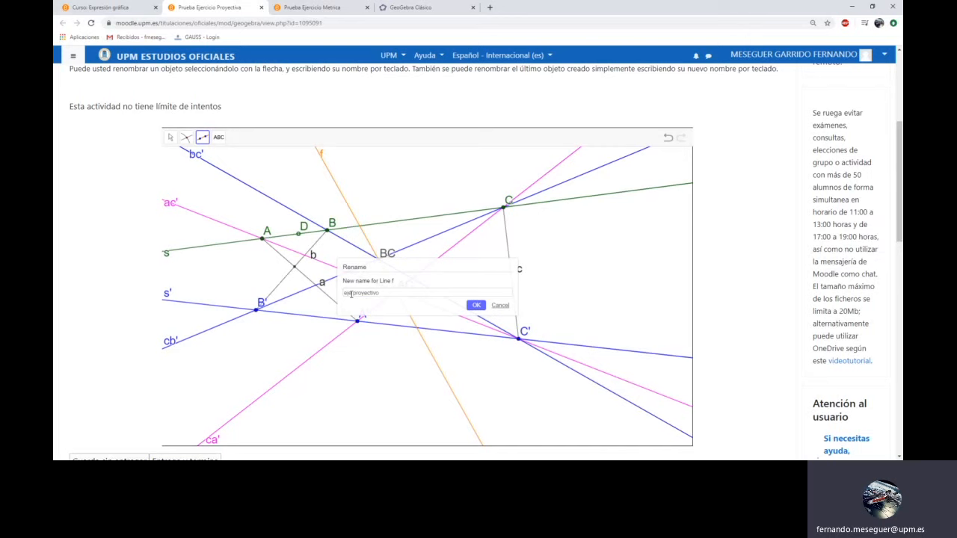
Shorten the orange line's name to eje_P so that the P is a subscript
{"action": "left_click", "coordinate": [350, 293]}
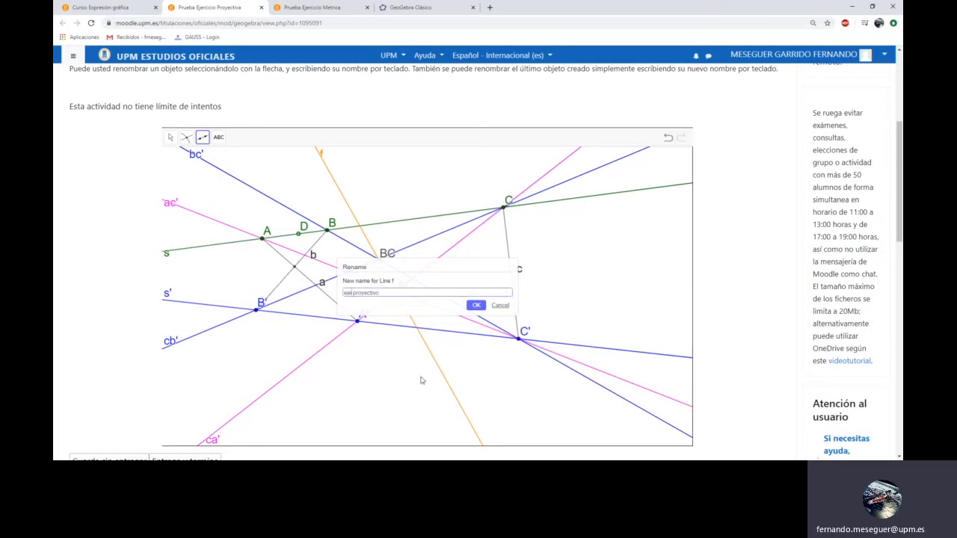
{"action": "key", "text": "Delete"}
{"action": "key", "text": "Delete"}
{"action": "type", "text": "P"}
{"action": "key", "text": "BackSpace"}
{"action": "key", "text": "Delete"}
{"action": "key", "text": "Delete"}
{"action": "key", "text": "Delete"}
{"action": "key", "text": "Delete"}
{"action": "key", "text": "Delete"}
{"action": "key", "text": "Delete"}
{"action": "key", "text": "Delete"}
{"action": "key", "text": "Delete"}
{"action": "key", "text": "Return"}
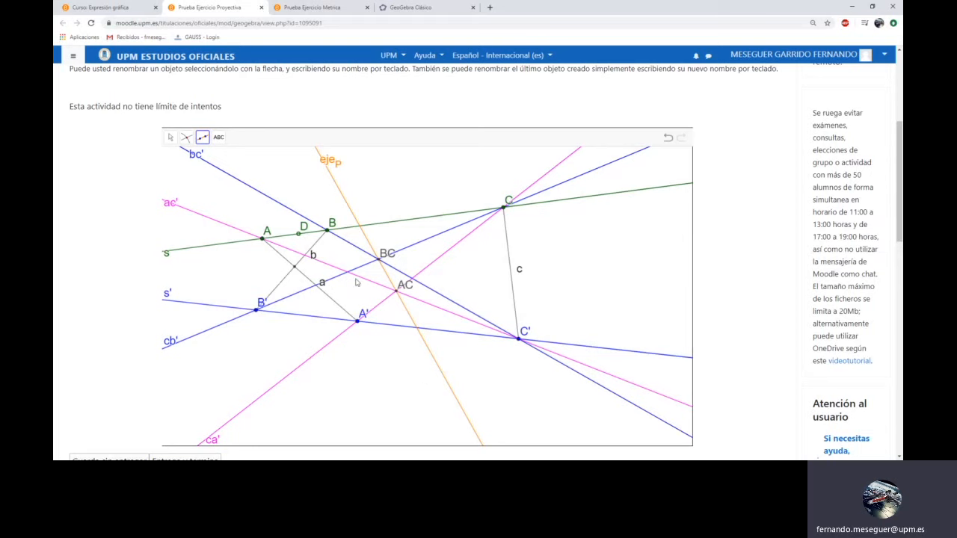
Rename the orange line so that "eje" carries the full subscript "proyectivo s s'"
{"action": "right_click", "coordinate": [336, 184]}
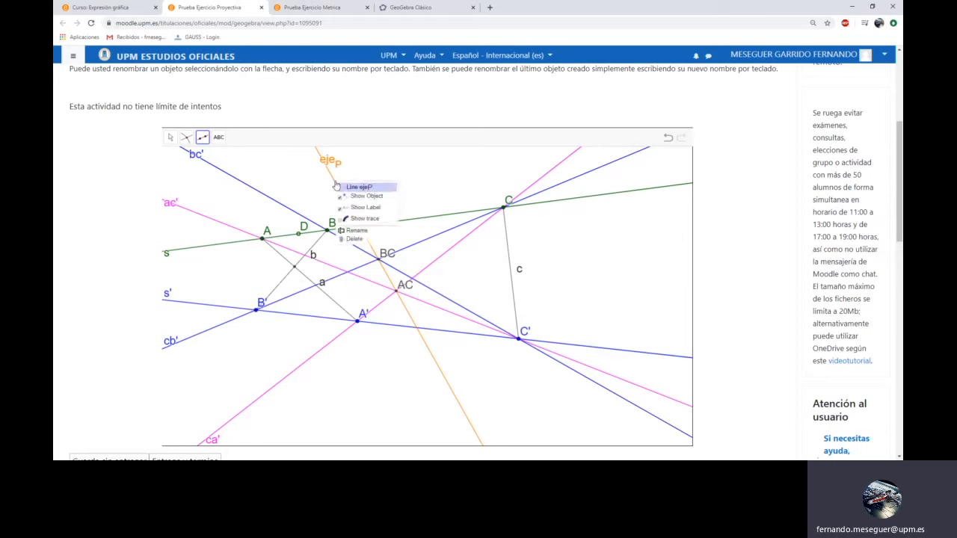
{"action": "left_click", "coordinate": [356, 231]}
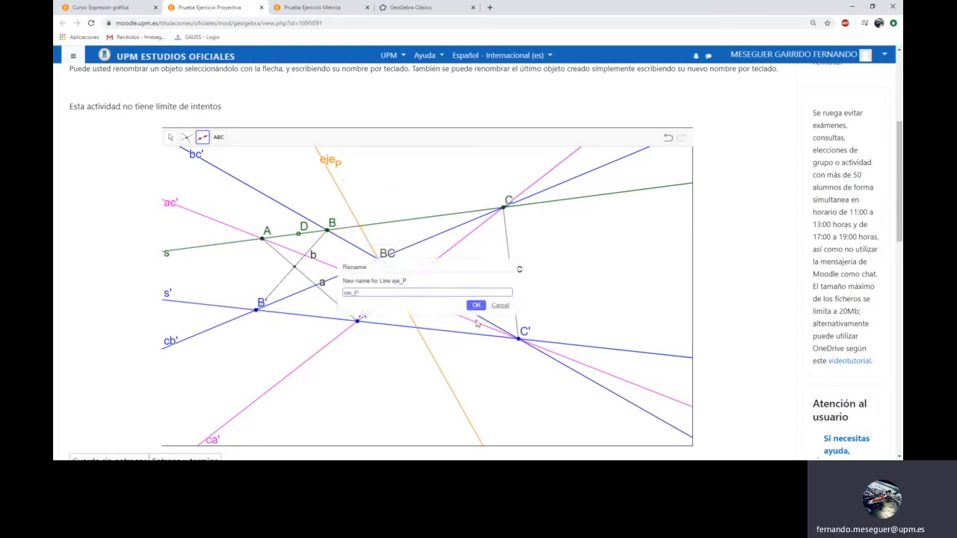
{"action": "key", "text": "BackSpace"}
{"action": "type", "text": "{proyectivo y s"}
{"action": "left_click", "coordinate": [476, 305]}
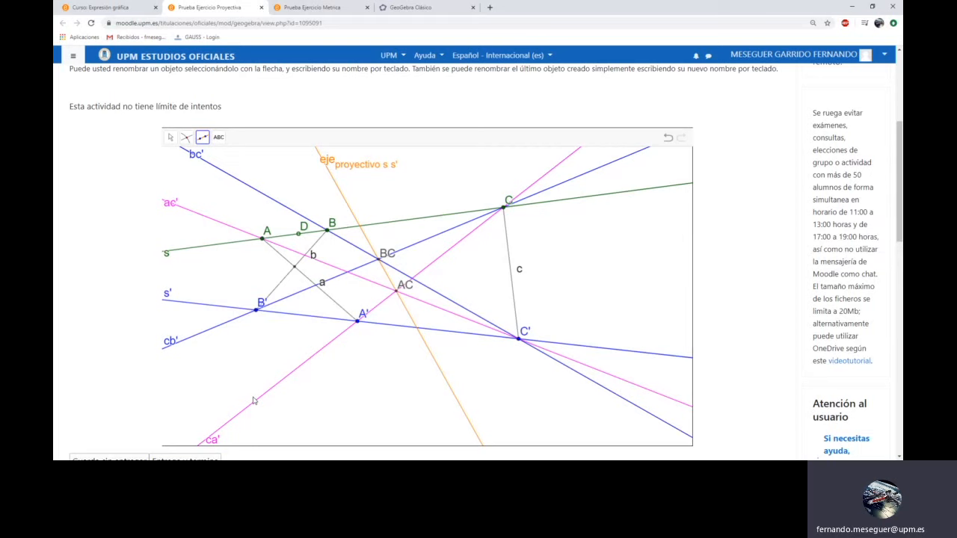
Mark the intersection of the orange axis with line s and name the point T_s
{"action": "left_click", "coordinate": [186, 137]}
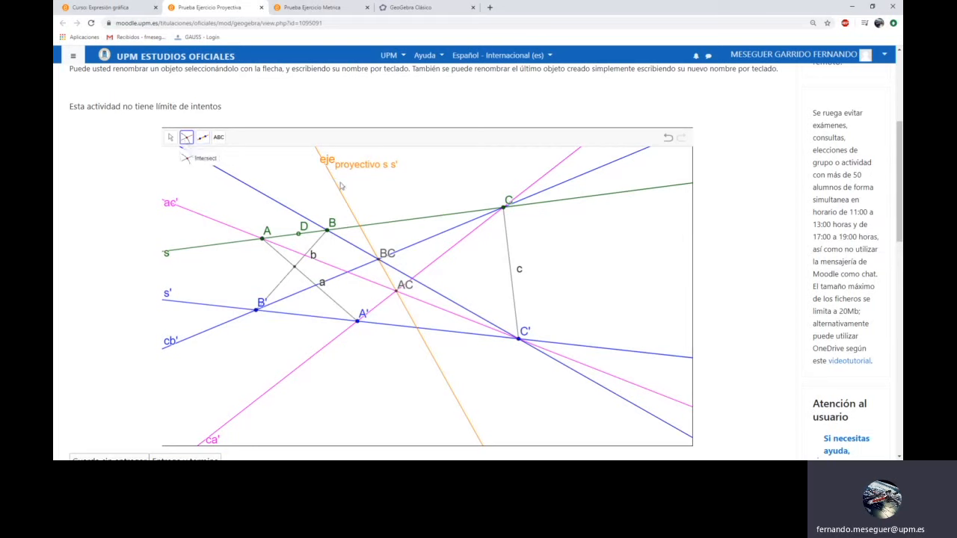
{"action": "left_click", "coordinate": [405, 223]}
{"action": "left_click", "coordinate": [422, 332]}
{"action": "type", "text": "T_a"}
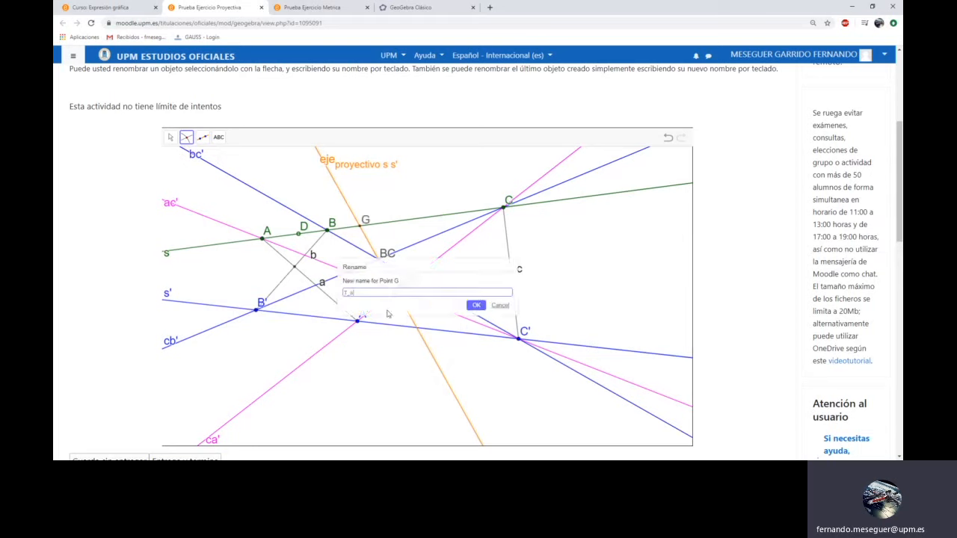
{"action": "key", "text": "Return"}
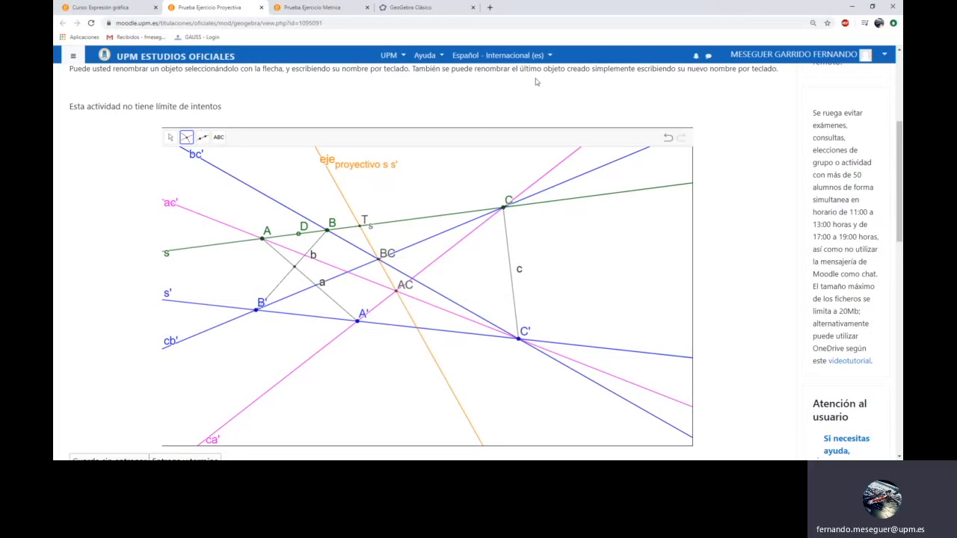
Mark the intersection of the orange axis with line s' and name the point T'_s
{"action": "scroll", "coordinate": [535, 82], "scroll_direction": "up", "scroll_amount": 2}
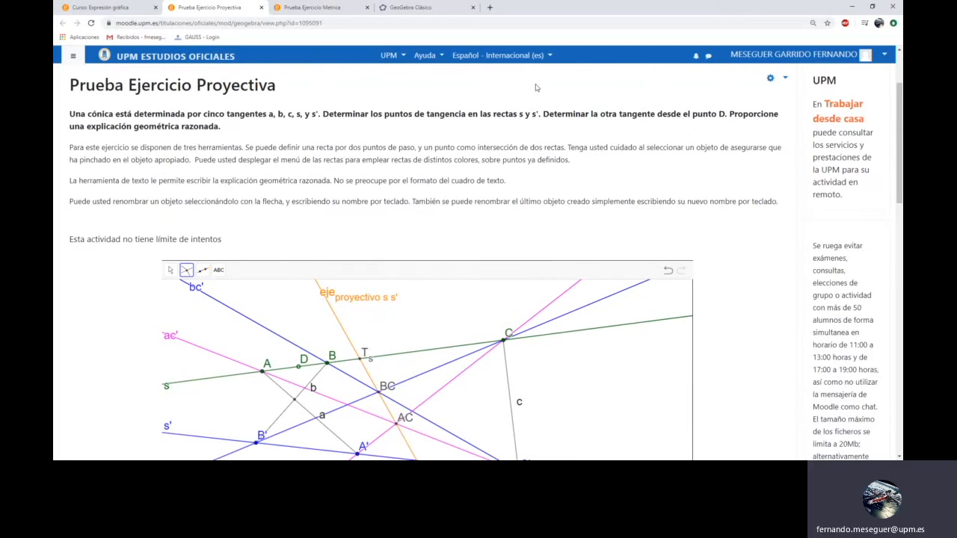
{"action": "scroll", "coordinate": [535, 87], "scroll_direction": "down", "scroll_amount": 2}
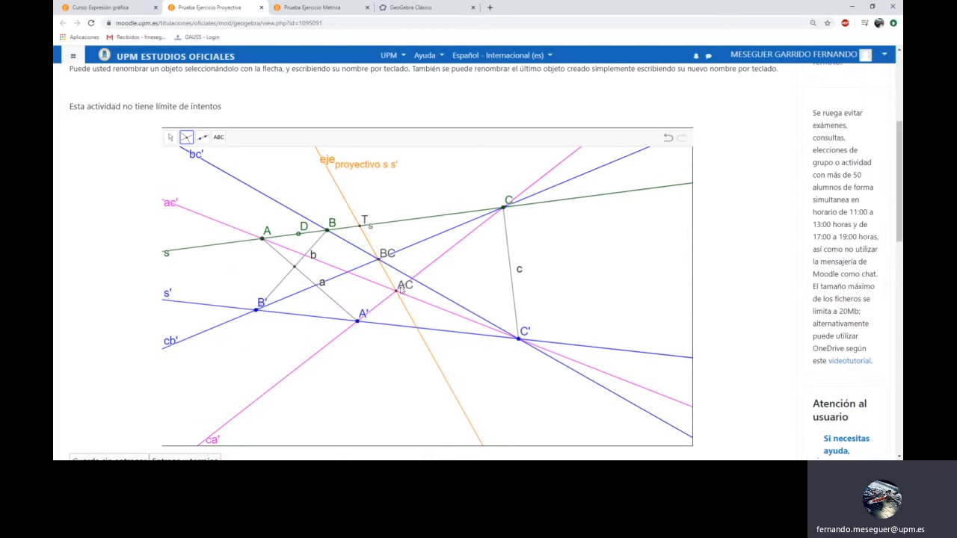
{"action": "left_click", "coordinate": [428, 329]}
{"action": "type", "text": "T'_s"}
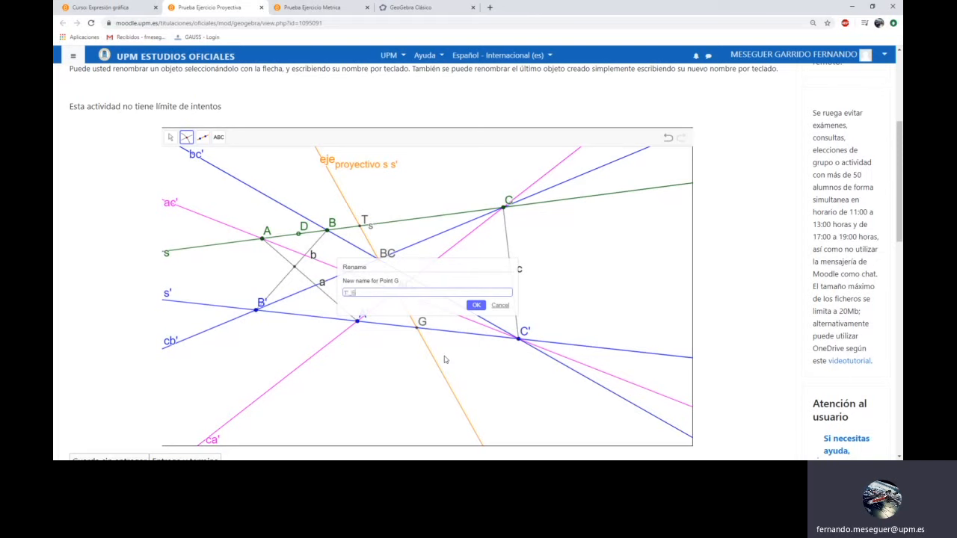
{"action": "key", "text": "Return"}
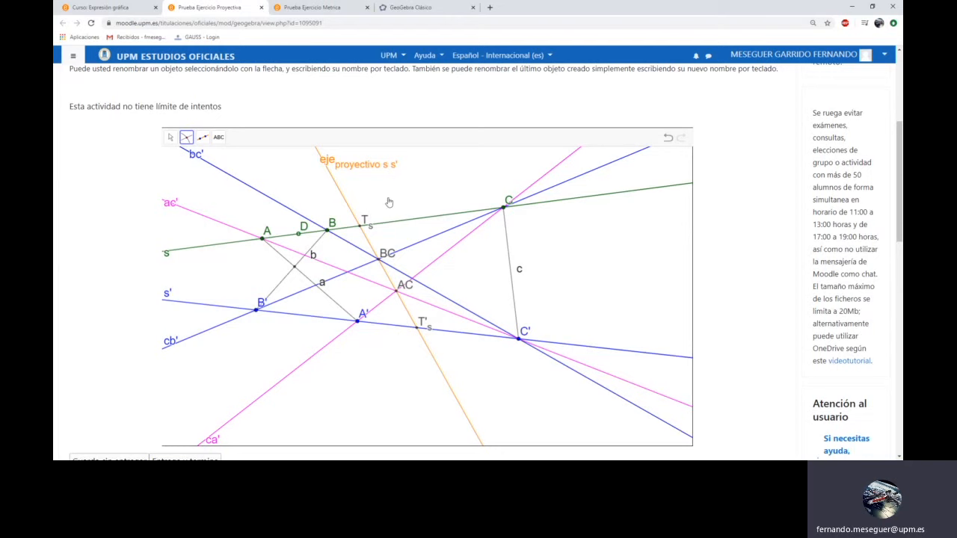
Draw a free orange line through two new points in the empty area beyond segment c
{"action": "left_click", "coordinate": [202, 139]}
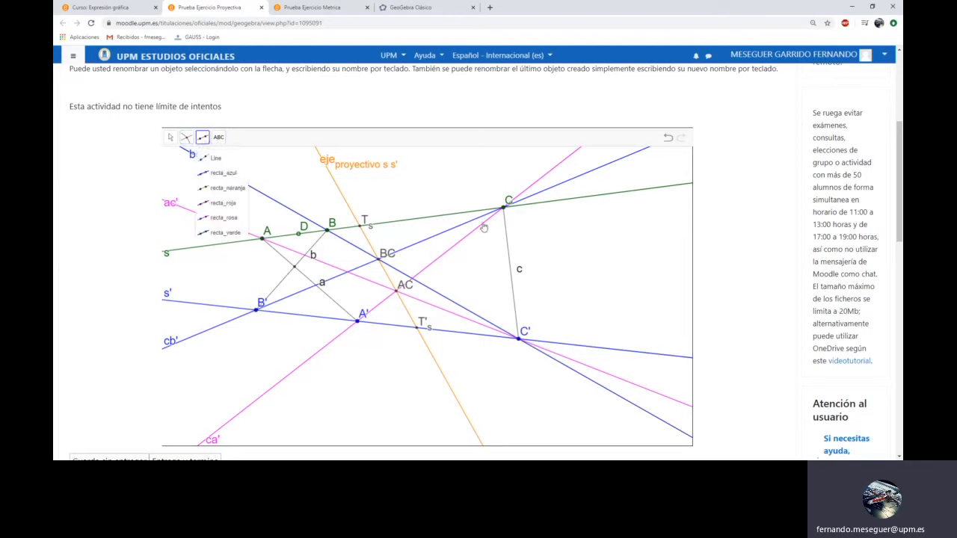
{"action": "left_click", "coordinate": [580, 218]}
{"action": "left_click", "coordinate": [606, 276]}
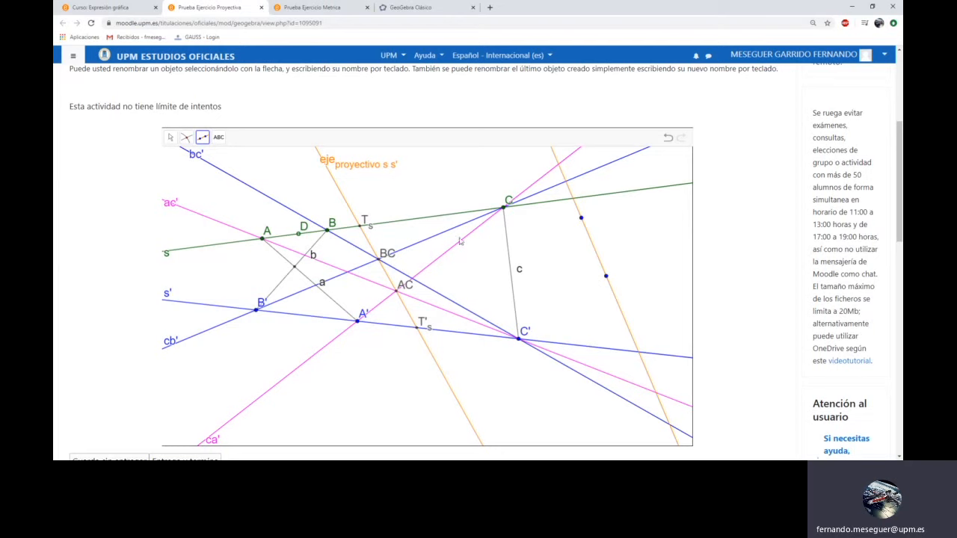
Place the text "nombre" beside the upper point of the free orange line and shift that point slightly
{"action": "left_click", "coordinate": [220, 137]}
{"action": "left_click", "coordinate": [590, 274]}
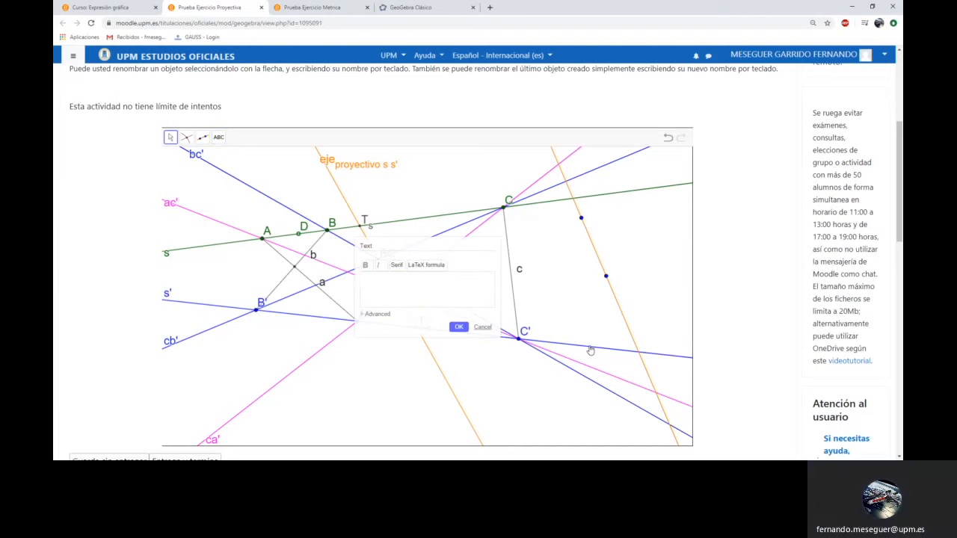
{"action": "type", "text": "nombre"}
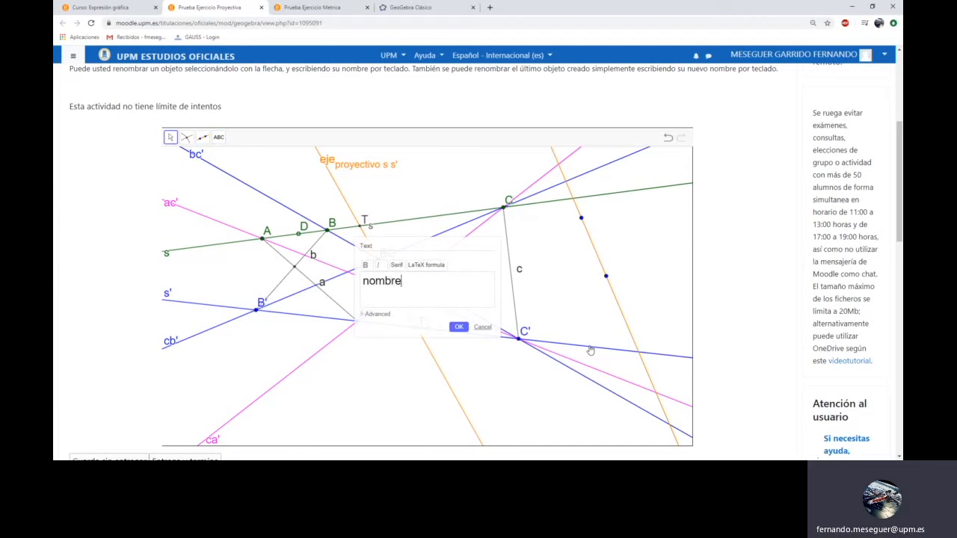
{"action": "left_click", "coordinate": [458, 326]}
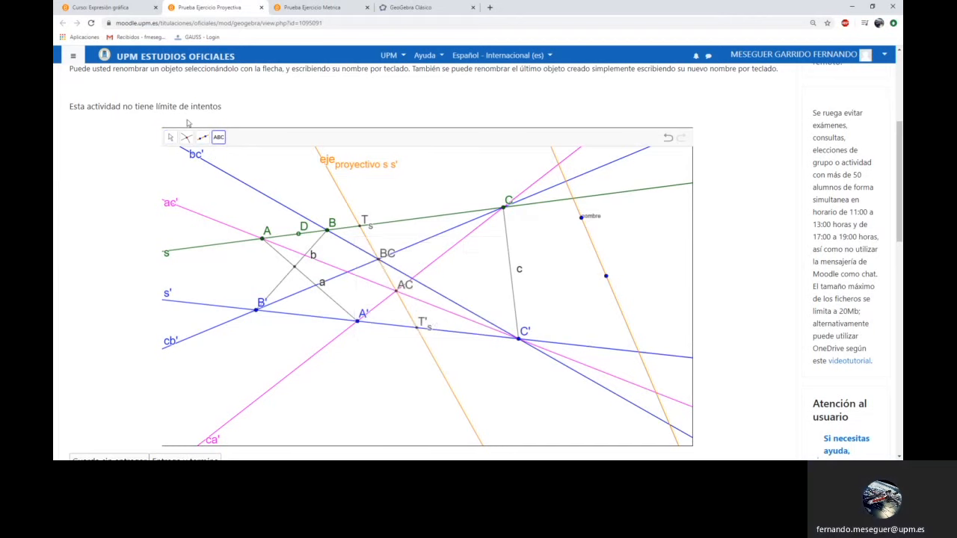
{"action": "left_click", "coordinate": [170, 144]}
{"action": "mouse_move", "coordinate": [581, 217]}
{"action": "left_mouse_down"}
{"action": "mouse_move", "coordinate": [494, 241]}
{"action": "mouse_move", "coordinate": [587, 262]}
{"action": "mouse_move", "coordinate": [622, 206]}
{"action": "mouse_move", "coordinate": [630, 271]}
{"action": "mouse_move", "coordinate": [539, 272]}
{"action": "mouse_move", "coordinate": [586, 218]}
{"action": "left_mouse_up"}
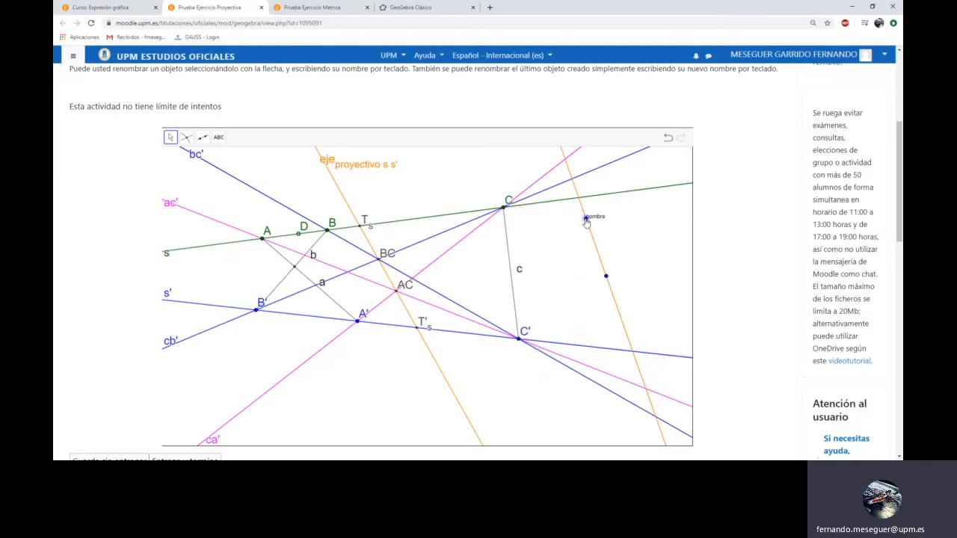
Place another text "nombre" beside the lower point of the free orange line and move that point away from the text
{"action": "left_click", "coordinate": [219, 137]}
{"action": "left_click", "coordinate": [615, 278]}
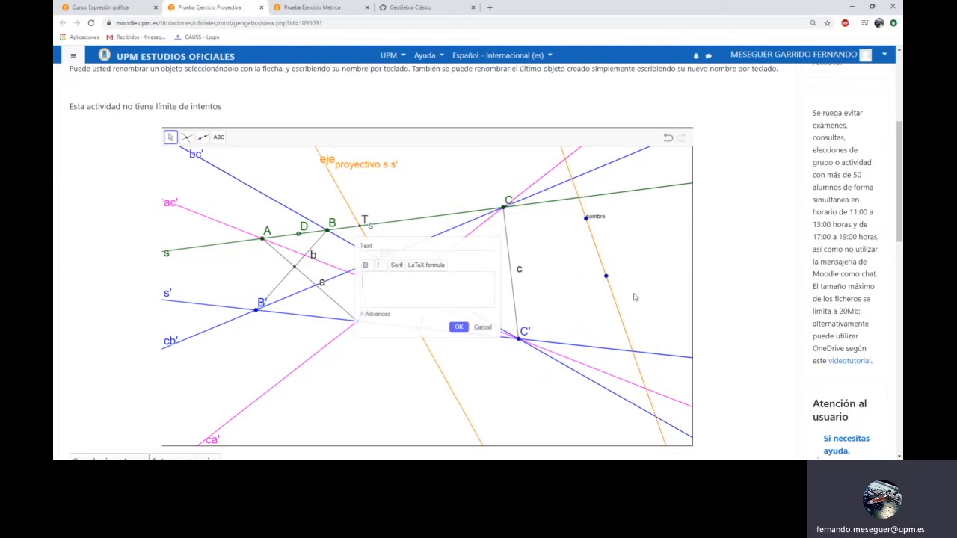
{"action": "type", "text": "nombre"}
{"action": "key", "text": "Return"}
{"action": "left_click", "coordinate": [457, 326]}
{"action": "left_click", "coordinate": [170, 137]}
{"action": "left_click_drag", "start_coordinate": [602, 274], "coordinate": [584, 260]}
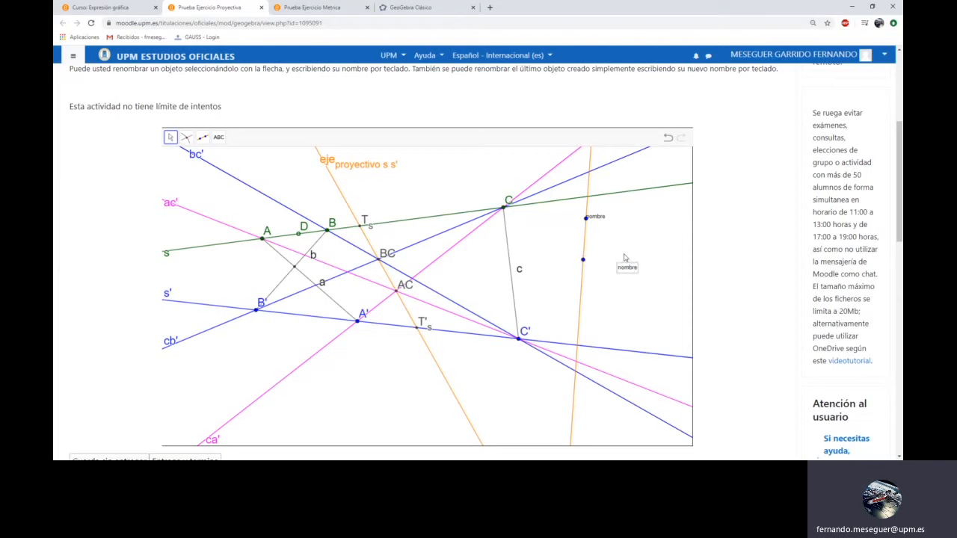
Delete the free orange line with its two points and both "nombre" texts
{"action": "left_click_drag", "start_coordinate": [586, 219], "coordinate": [539, 234]}
{"action": "left_click_drag", "start_coordinate": [612, 234], "coordinate": [593, 238]}
{"action": "key", "text": "Delete"}
{"action": "left_click", "coordinate": [584, 261]}
{"action": "key", "text": "Delete"}
{"action": "left_click", "coordinate": [604, 234]}
{"action": "key", "text": "Delete"}
{"action": "left_click", "coordinate": [635, 268]}
{"action": "key", "text": "Delete"}
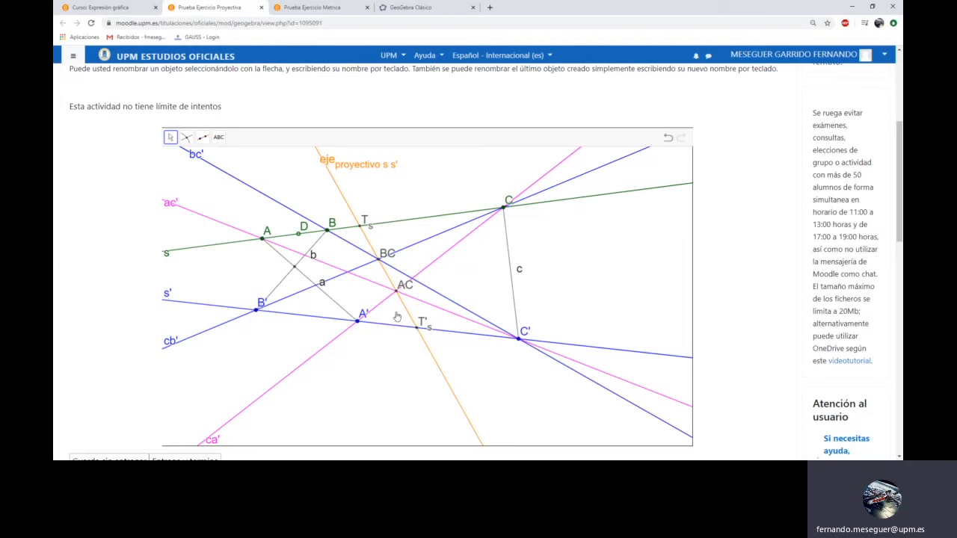
Draw a green line through points D and C' with the recta_verde tool
{"action": "left_click", "coordinate": [203, 139]}
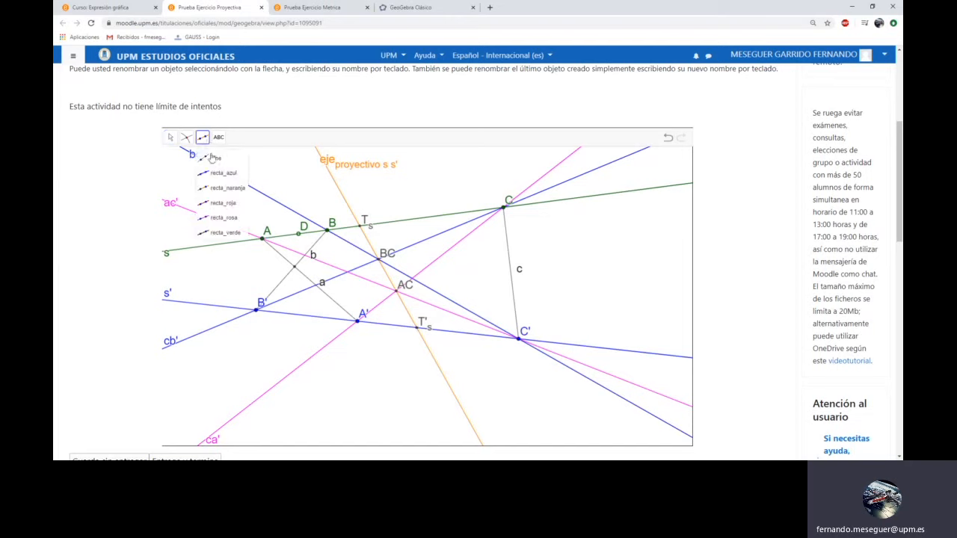
{"action": "left_click", "coordinate": [231, 233]}
{"action": "left_click", "coordinate": [298, 234]}
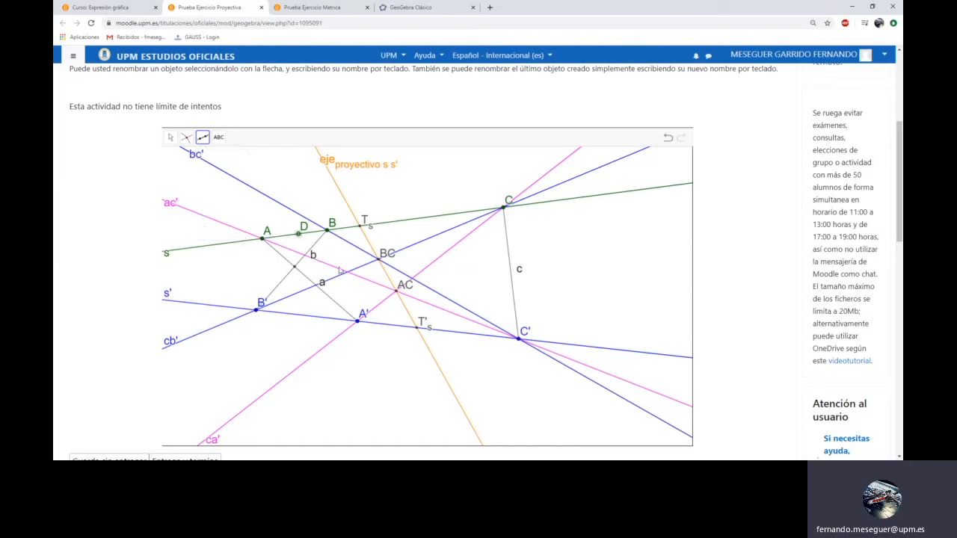
{"action": "left_click", "coordinate": [520, 340]}
Mark the intersection of the green line DC' with the orange projective axis and name the point DC
{"action": "left_click", "coordinate": [186, 137]}
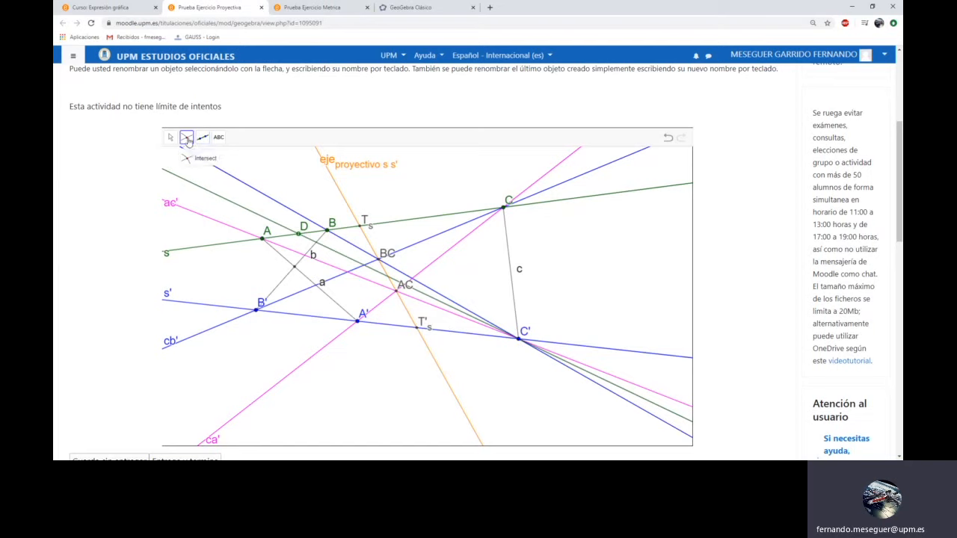
{"action": "left_click", "coordinate": [388, 278]}
{"action": "type", "text": "DC"}
{"action": "key", "text": "Return"}
Draw a green line through DC and C, and name its intersection with line s' D'
{"action": "left_click", "coordinate": [201, 139]}
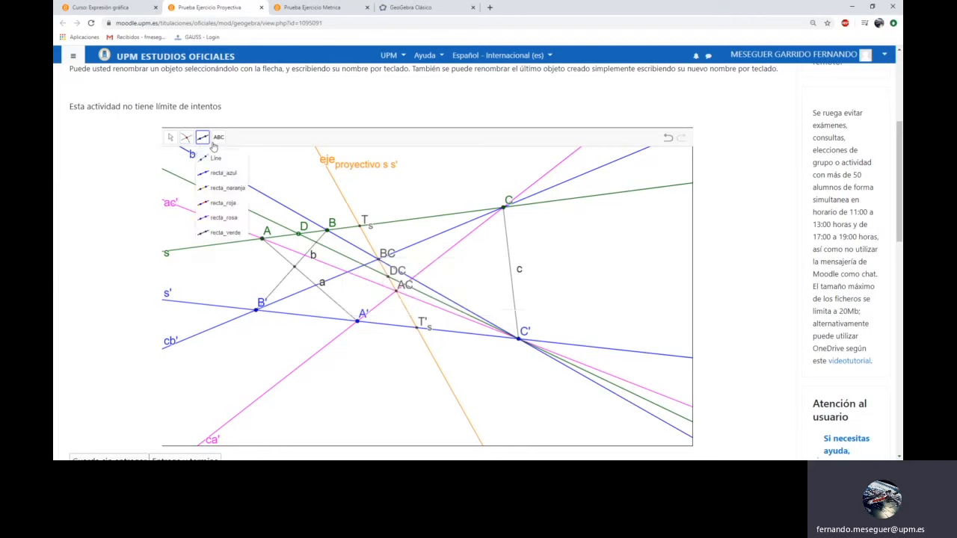
{"action": "left_click", "coordinate": [387, 277]}
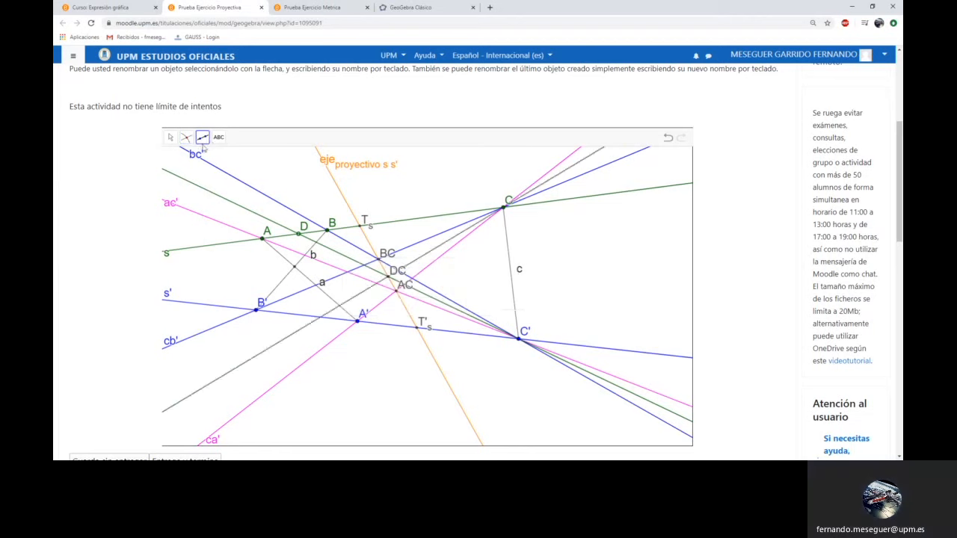
{"action": "left_click", "coordinate": [186, 137]}
{"action": "left_click", "coordinate": [320, 319]}
{"action": "type", "text": "D'"}
{"action": "key", "text": "Return"}
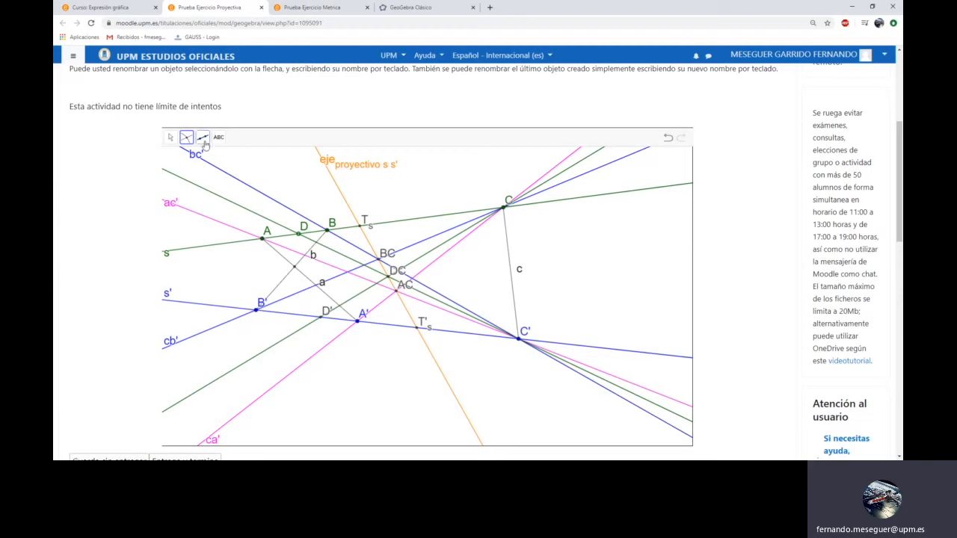
Draw a red line through D and D' and name it t_D
{"action": "left_click", "coordinate": [202, 138]}
{"action": "left_click", "coordinate": [299, 234]}
{"action": "left_click", "coordinate": [320, 319]}
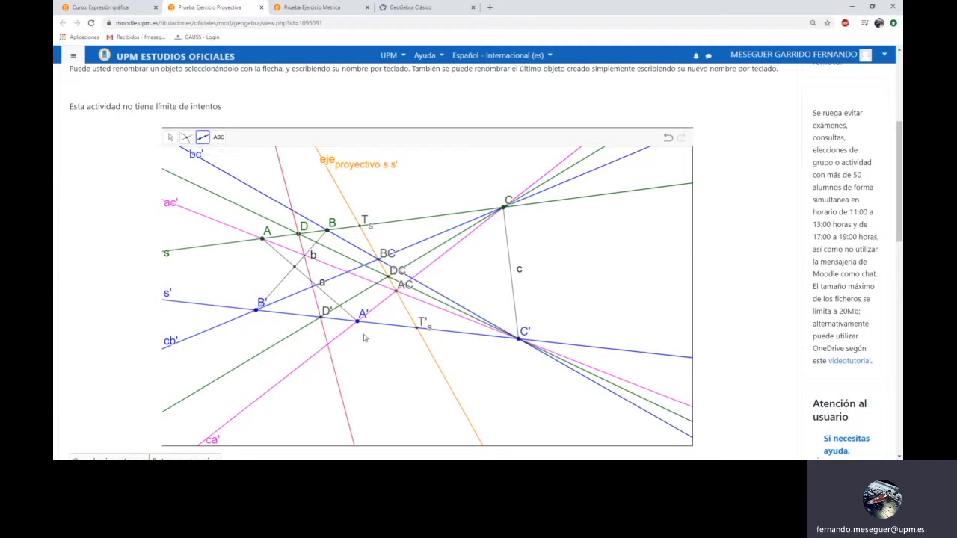
{"action": "type", "text": "t_D"}
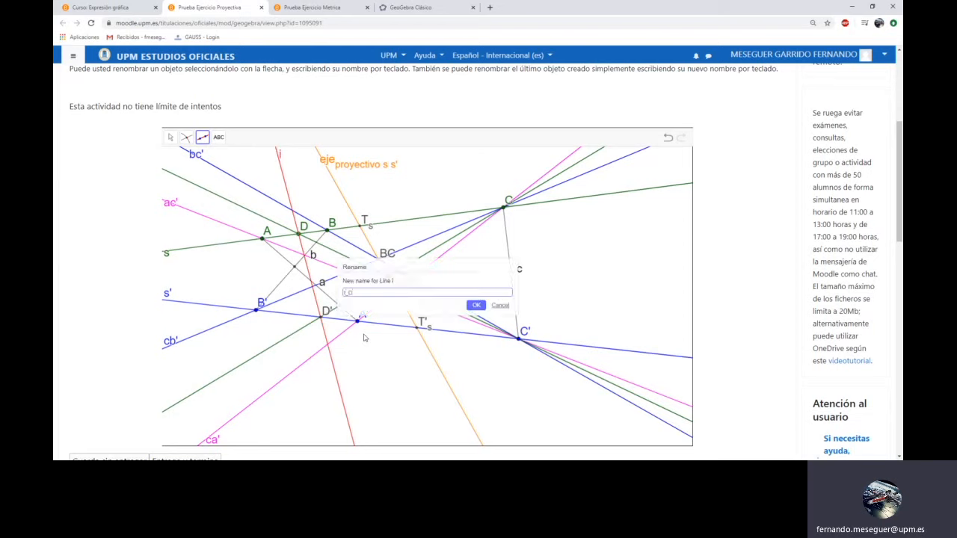
{"action": "key", "text": "Return"}
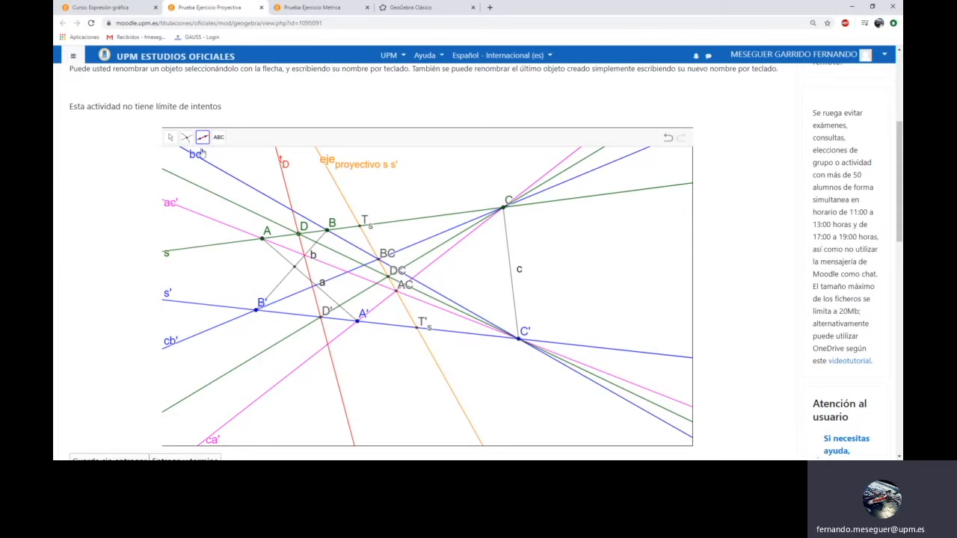
Draw pink lines through B' and A and through A' and B, and check where they cross relative to the projective axis
{"action": "left_click", "coordinate": [202, 140]}
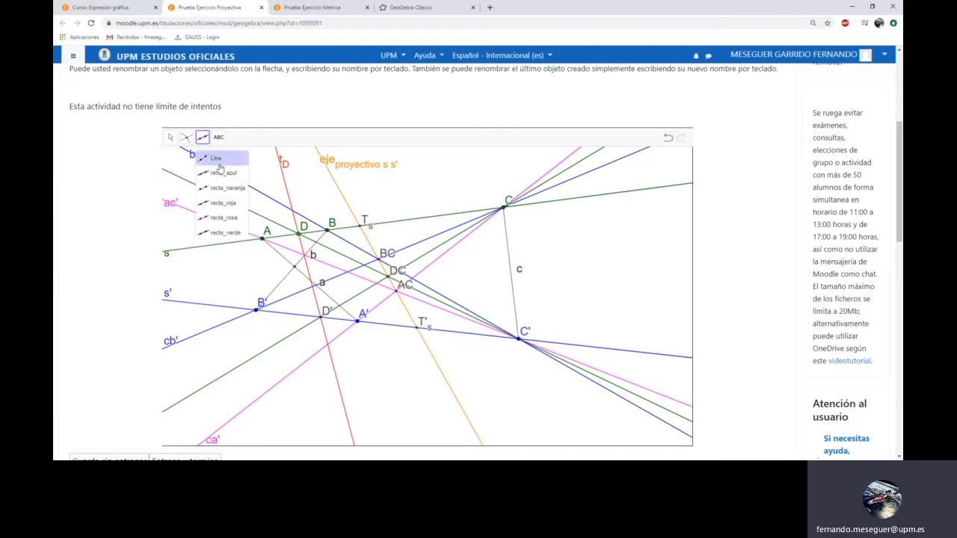
{"action": "left_click", "coordinate": [233, 219]}
{"action": "left_click", "coordinate": [256, 310]}
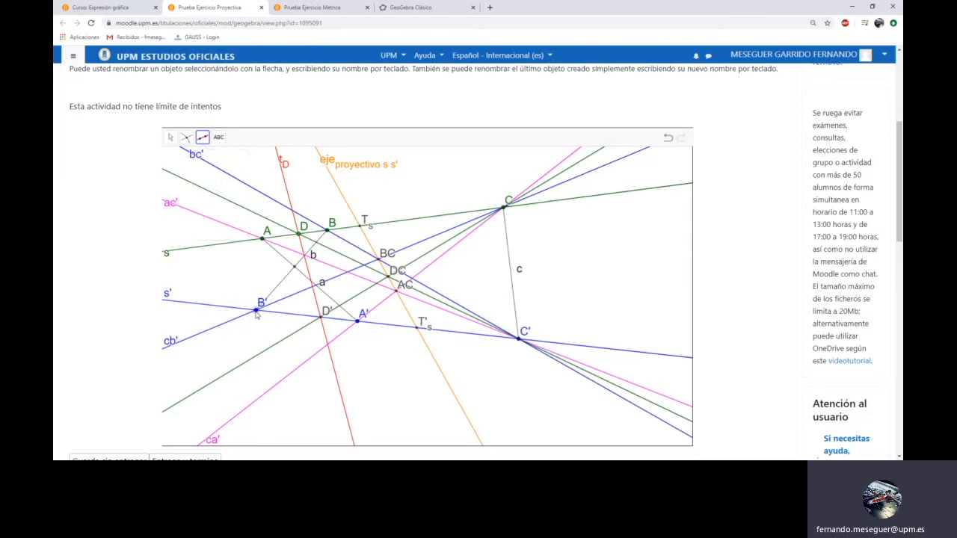
{"action": "left_click", "coordinate": [263, 238]}
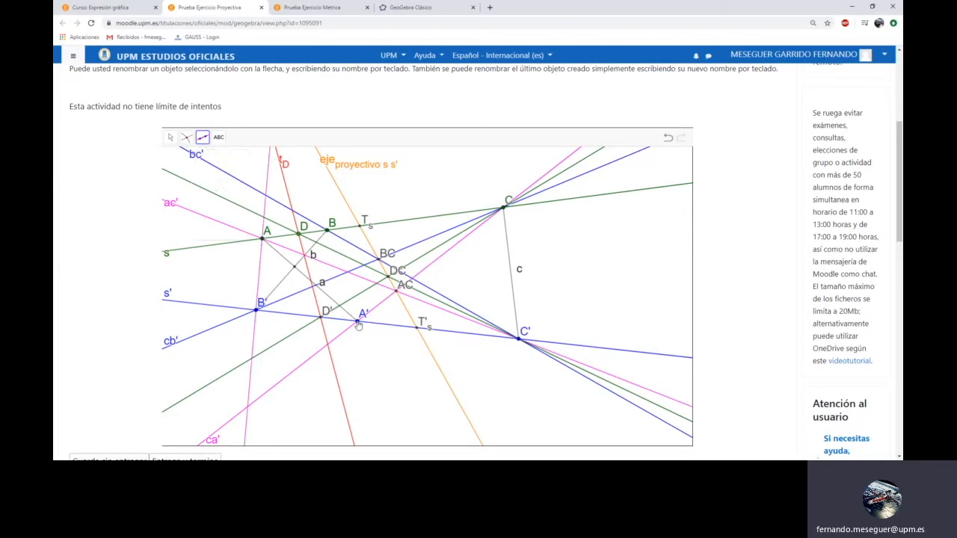
{"action": "left_click", "coordinate": [328, 231]}
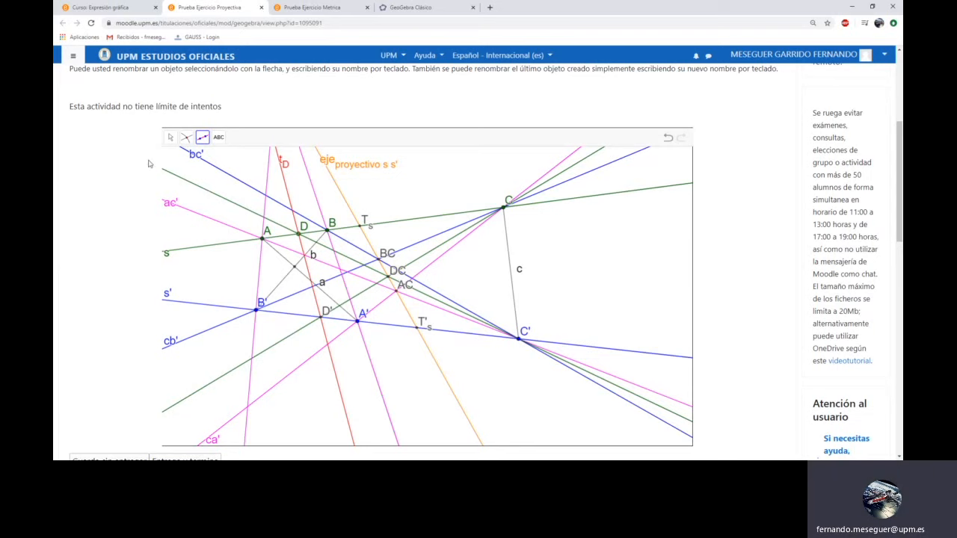
{"action": "left_click", "coordinate": [170, 137]}
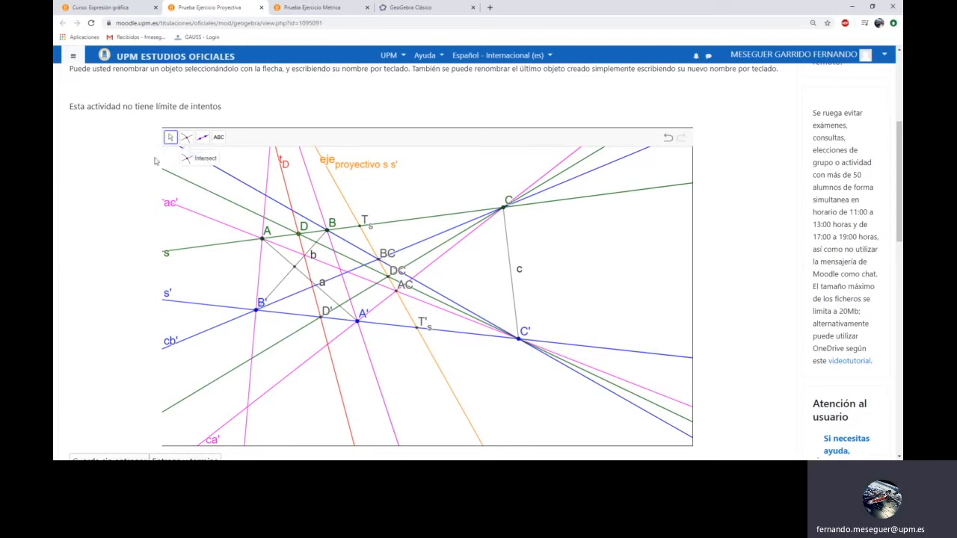
{"action": "left_click_drag", "start_coordinate": [400, 206], "coordinate": [470, 339]}
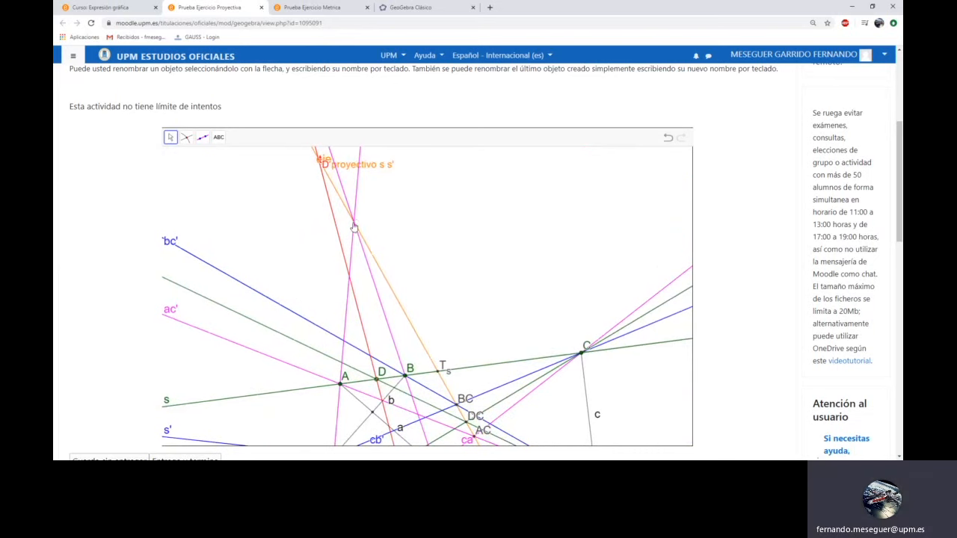
{"action": "left_click_drag", "start_coordinate": [458, 268], "coordinate": [373, 153]}
{"action": "left_click_drag", "start_coordinate": [477, 387], "coordinate": [432, 328]}
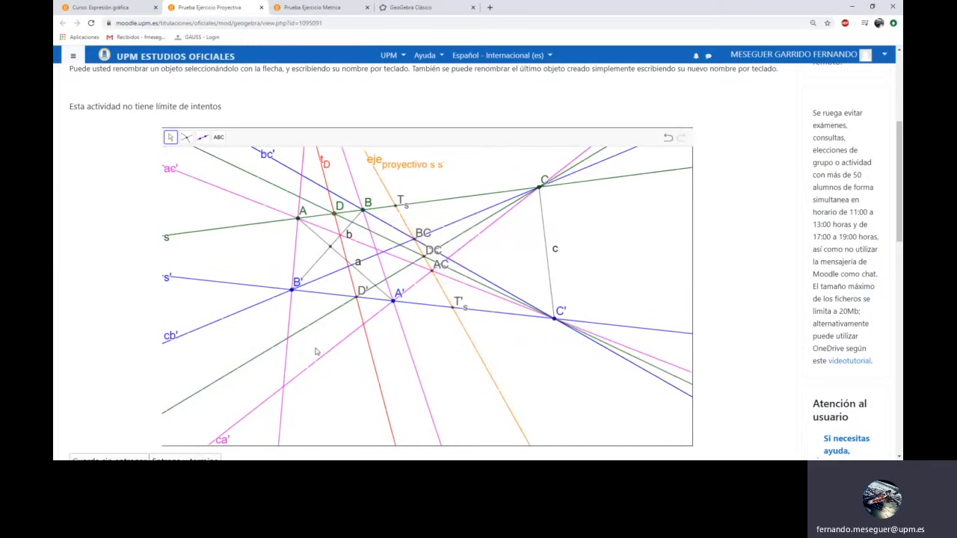
Create a text below line s' reading "Explicación geométrica: bla bla bla"
{"action": "left_click", "coordinate": [219, 138]}
{"action": "left_click", "coordinate": [345, 372]}
{"action": "type", "text": "Explicaci"}
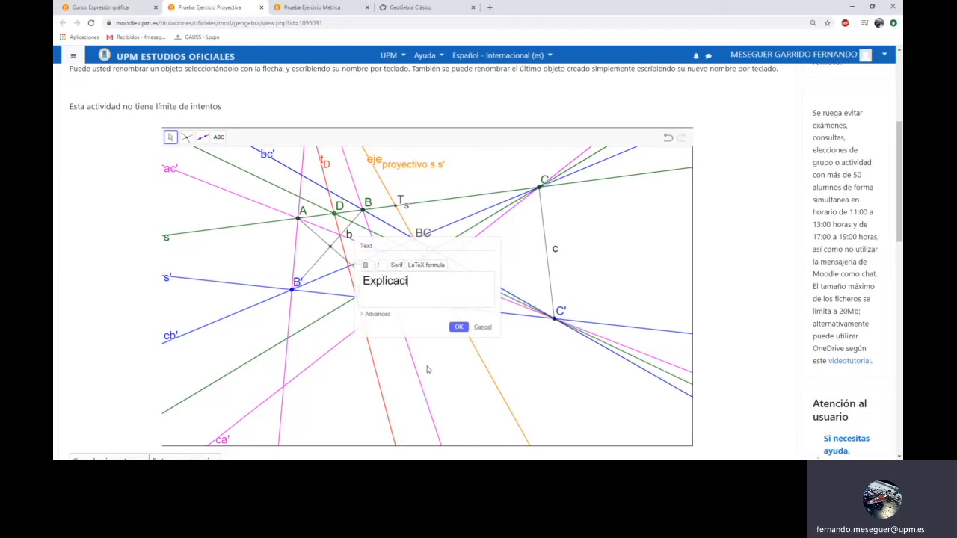
{"action": "type", "text": "ón geomét"}
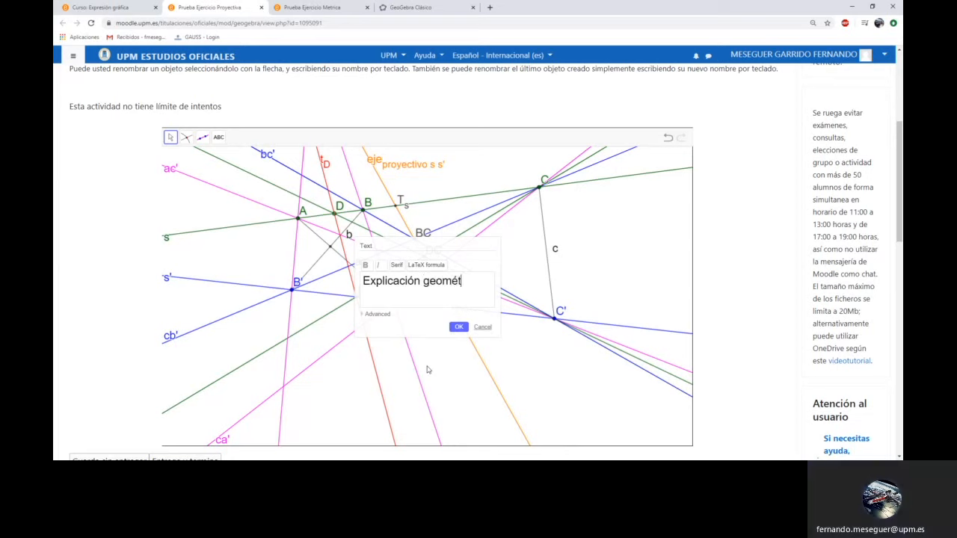
{"action": "type", "text": "rica:"}
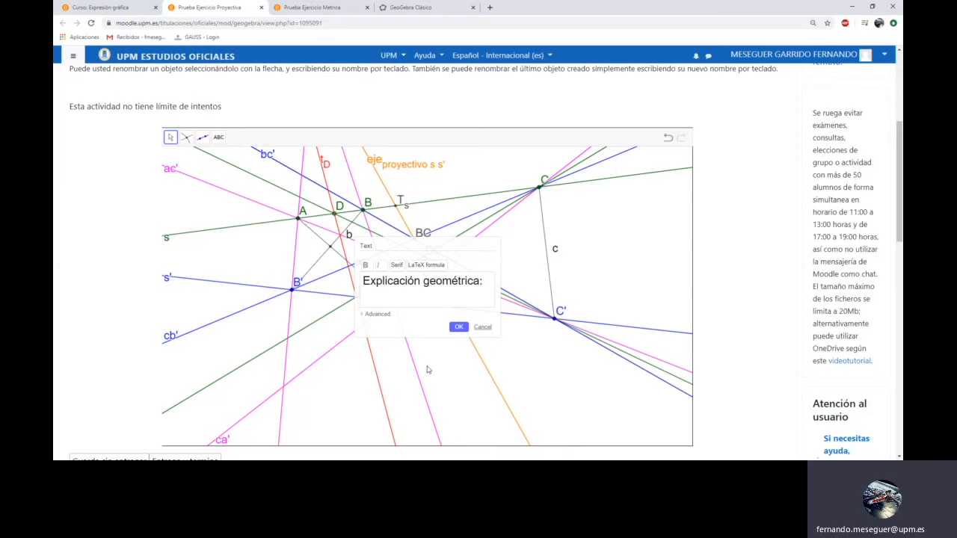
{"action": "type", "text": " bla bla bla"}
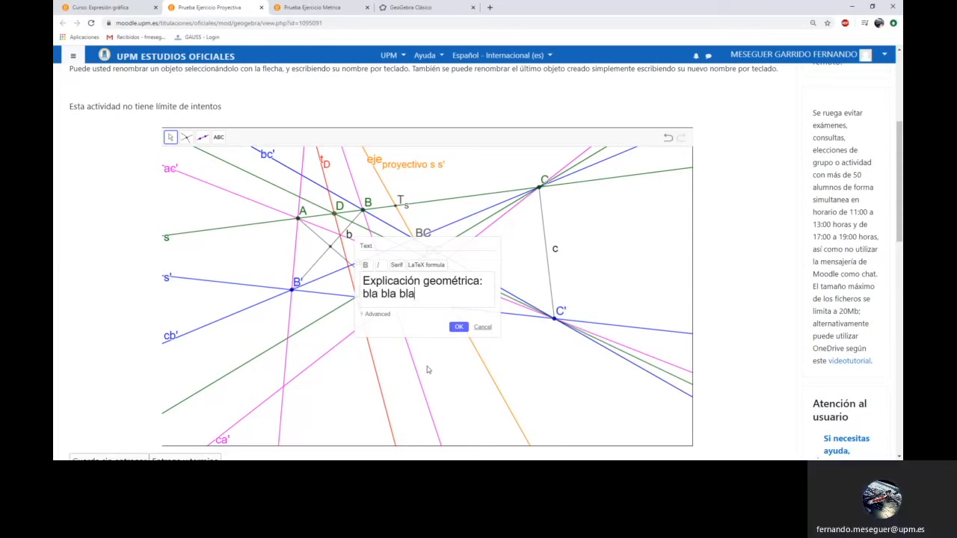
Lengthen the explanation text with repeated pasted copies of its content and insert it in the drawing
{"action": "key", "text": "shift+Left"}
{"action": "key", "text": "shift+Left"}
{"action": "key", "text": "shift+Left"}
{"action": "key", "text": "shift+Left"}
{"action": "key", "text": "shift+Left"}
{"action": "key", "text": "shift+Left"}
{"action": "key", "text": "shift+Left"}
{"action": "key", "text": "shift+Left"}
{"action": "key", "text": "shift+Left"}
{"action": "key", "text": "shift+Left"}
{"action": "key", "text": "shift+Left"}
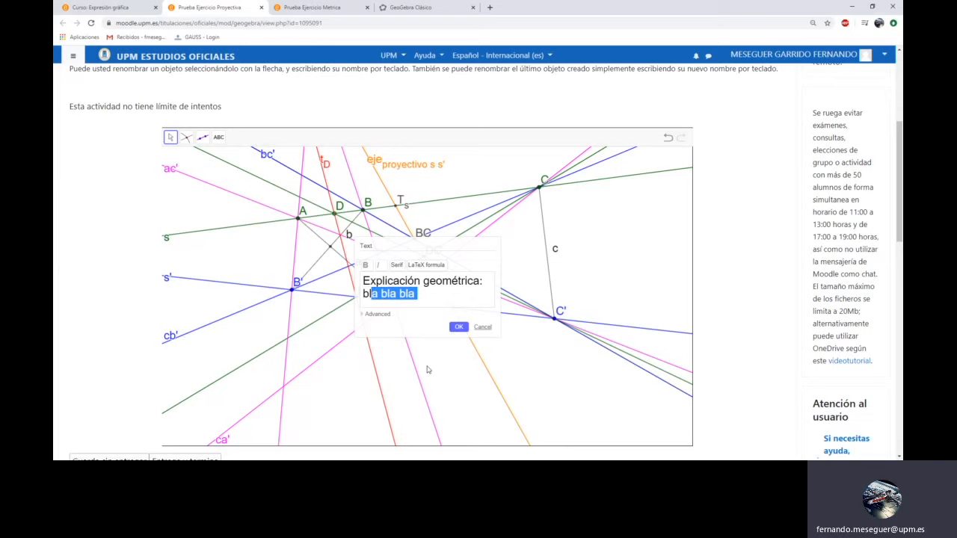
{"action": "key", "text": "Right"}
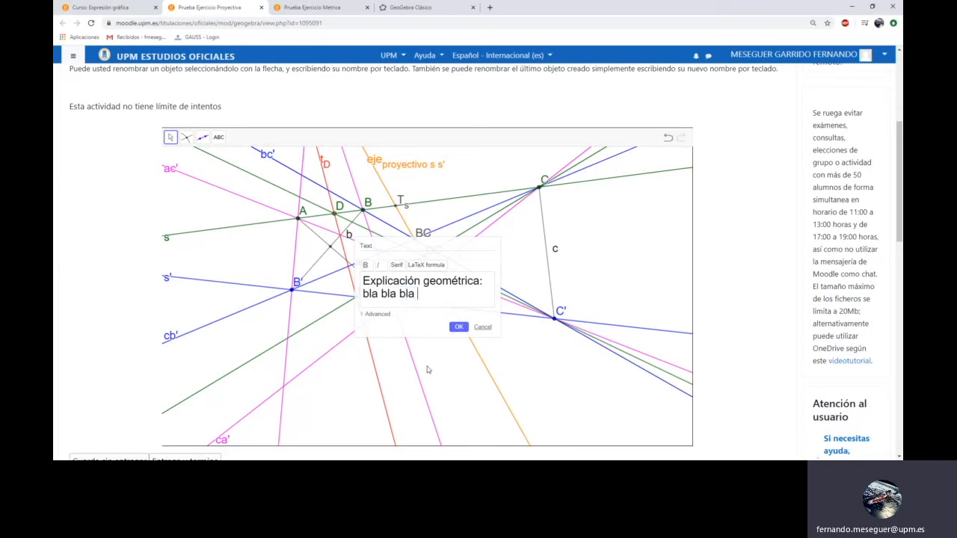
{"action": "key", "text": "ctrl+v"}
{"action": "key", "text": "ctrl+v"}
{"action": "key", "text": "ctrl+v"}
{"action": "key", "text": "ctrl+v"}
{"action": "key", "text": "ctrl+v"}
{"action": "key", "text": "ctrl+v"}
{"action": "key", "text": "ctrl+v"}
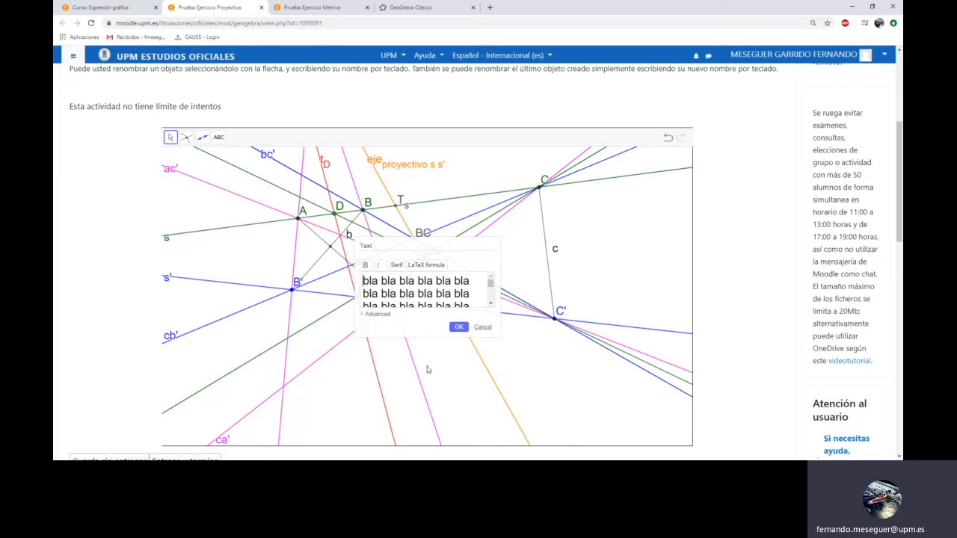
{"action": "left_click", "coordinate": [458, 326]}
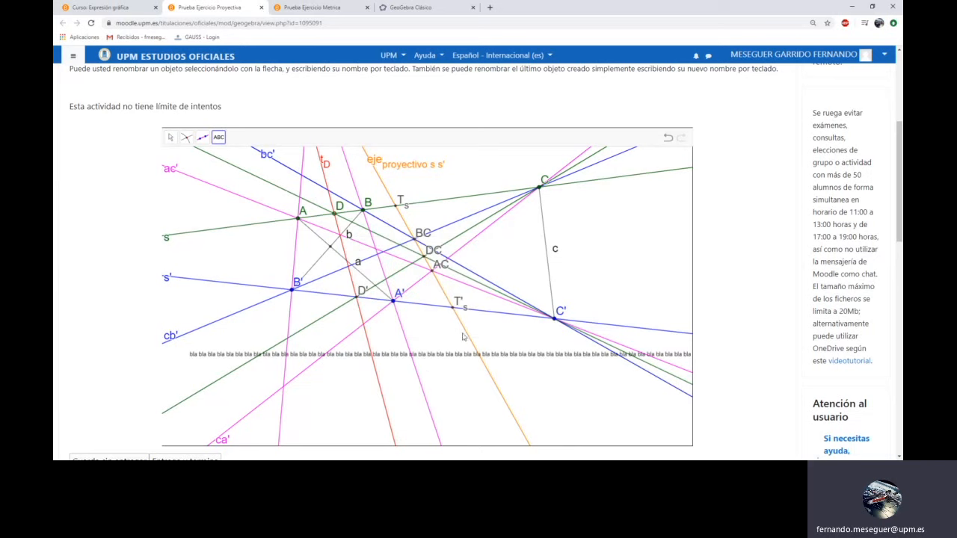
Reposition the long explanation text below line s' in the drawing
{"action": "left_click", "coordinate": [170, 138]}
{"action": "left_click_drag", "start_coordinate": [463, 357], "coordinate": [621, 362]}
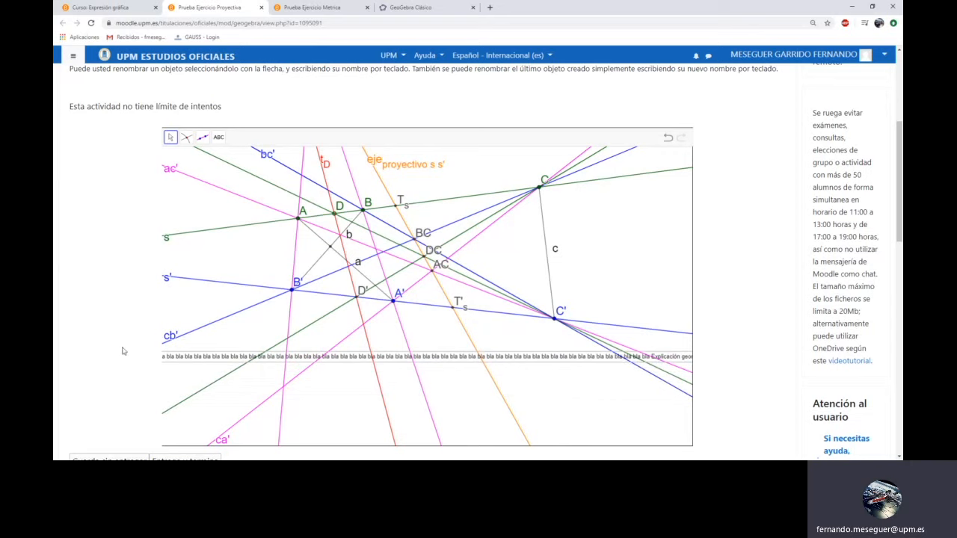
{"action": "left_click_drag", "start_coordinate": [555, 359], "coordinate": [534, 355]}
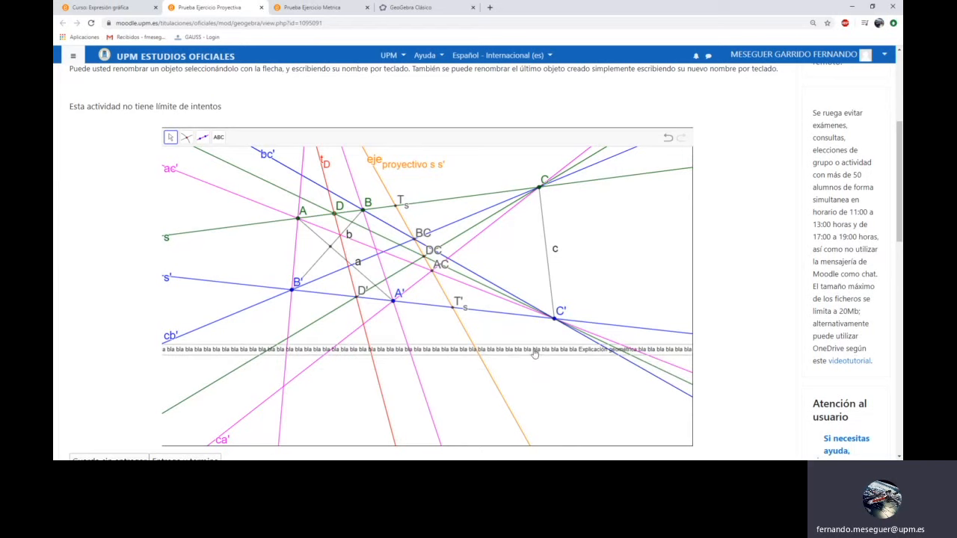
Edit the explanation text, moving "Explicación geométrica:" from near its end to the very beginning
{"action": "right_click", "coordinate": [535, 353]}
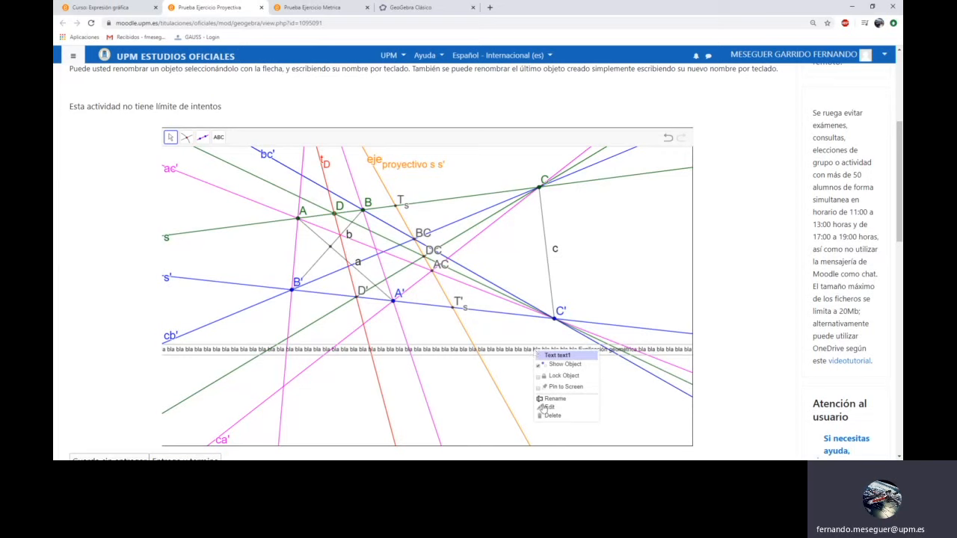
{"action": "left_click", "coordinate": [549, 407]}
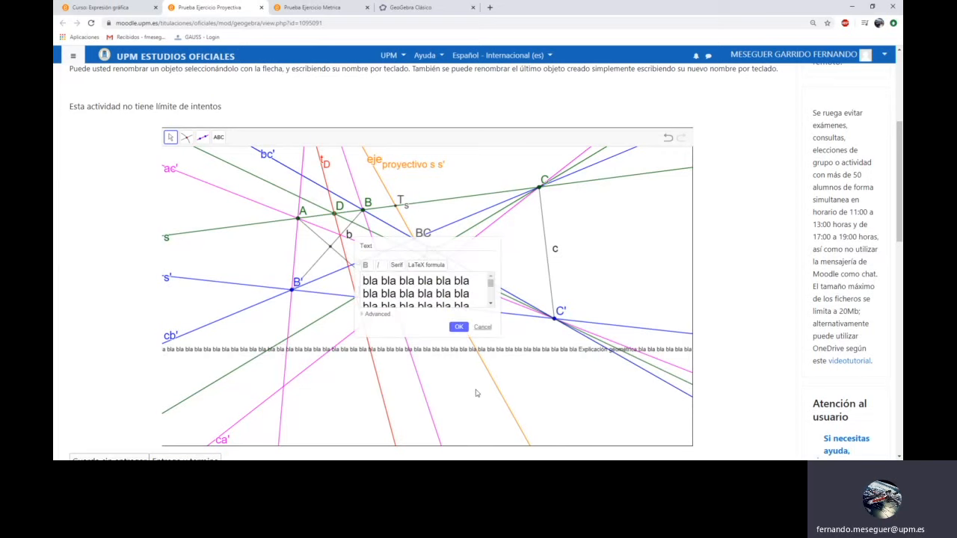
{"action": "scroll", "coordinate": [419, 294], "scroll_direction": "up", "scroll_amount": 5}
{"action": "scroll", "coordinate": [468, 366], "scroll_direction": "down", "scroll_amount": 1}
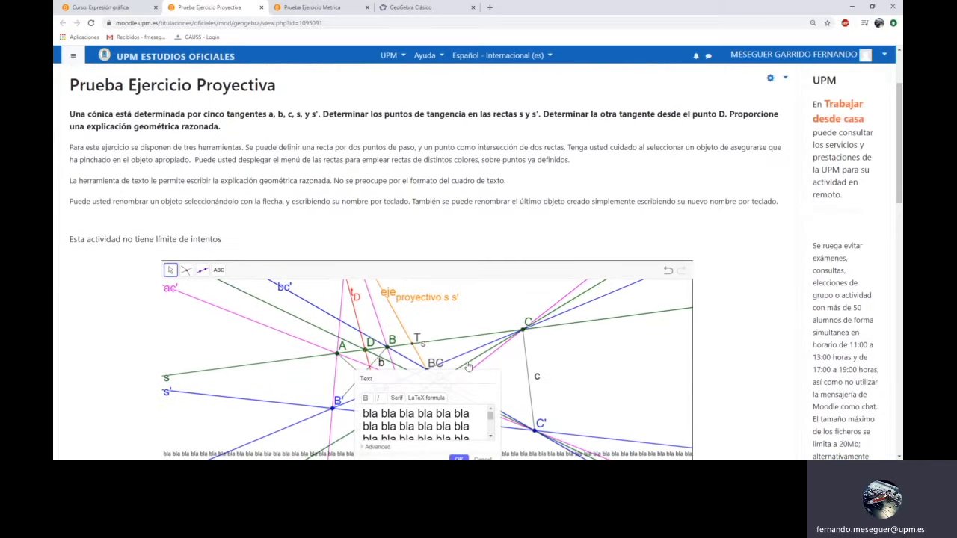
{"action": "scroll", "coordinate": [426, 424], "scroll_direction": "down", "scroll_amount": 1}
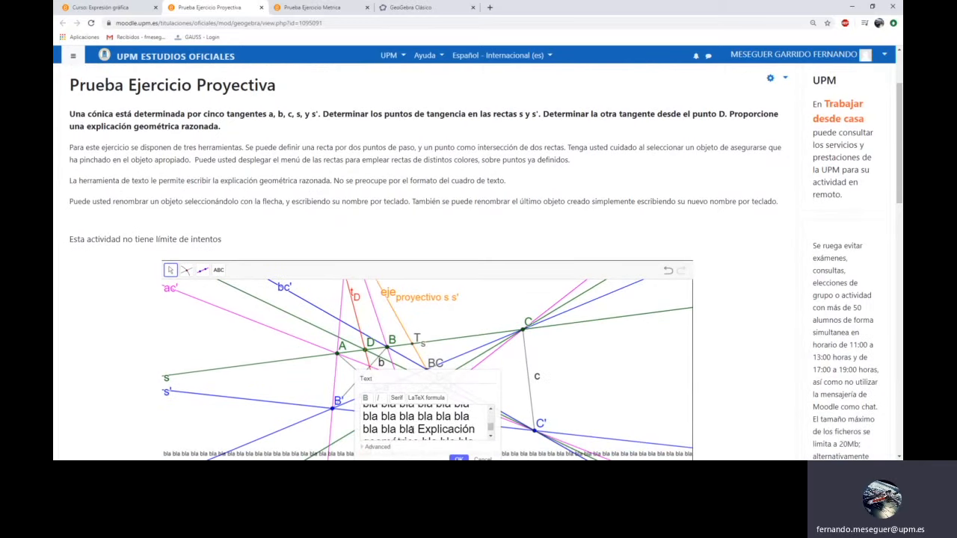
{"action": "mouse_move", "coordinate": [418, 429]}
{"action": "left_mouse_down"}
{"action": "mouse_move", "coordinate": [415, 439]}
{"action": "mouse_move", "coordinate": [422, 418]}
{"action": "left_mouse_up"}
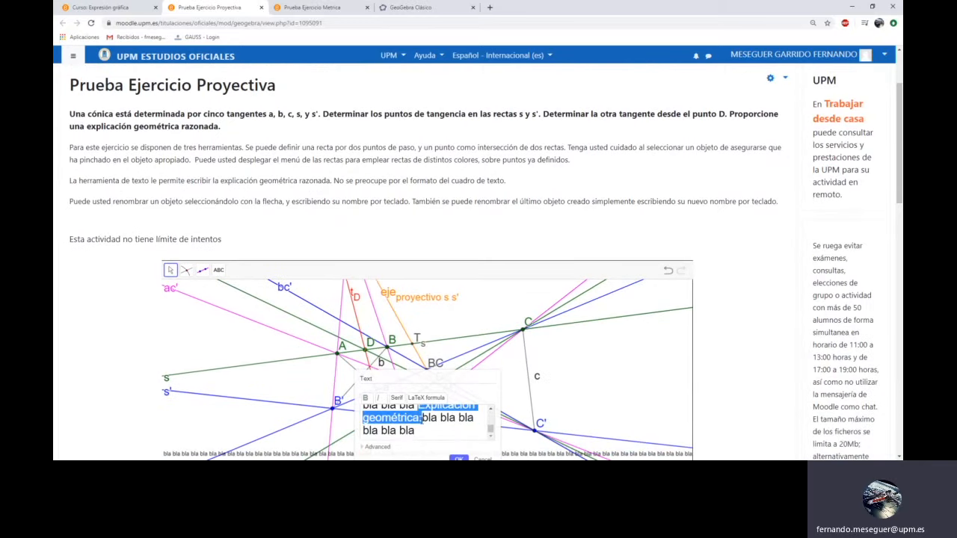
{"action": "key", "text": "ctrl+x"}
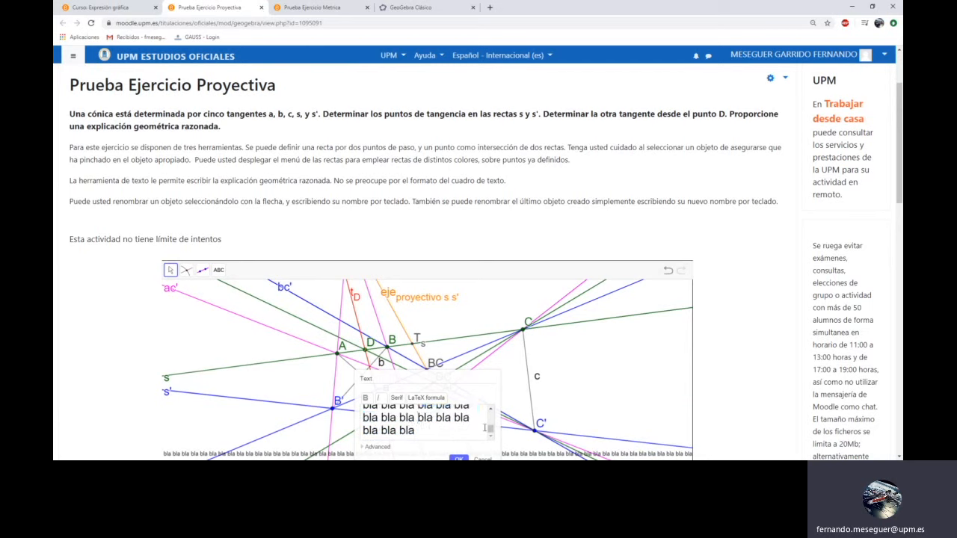
{"action": "left_click_drag", "start_coordinate": [491, 429], "coordinate": [490, 403]}
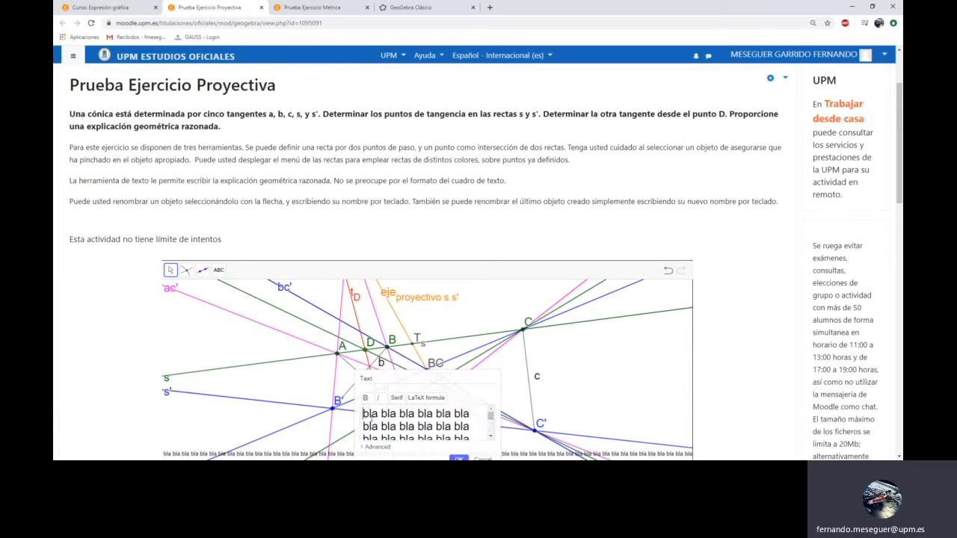
{"action": "key", "text": "ctrl+v"}
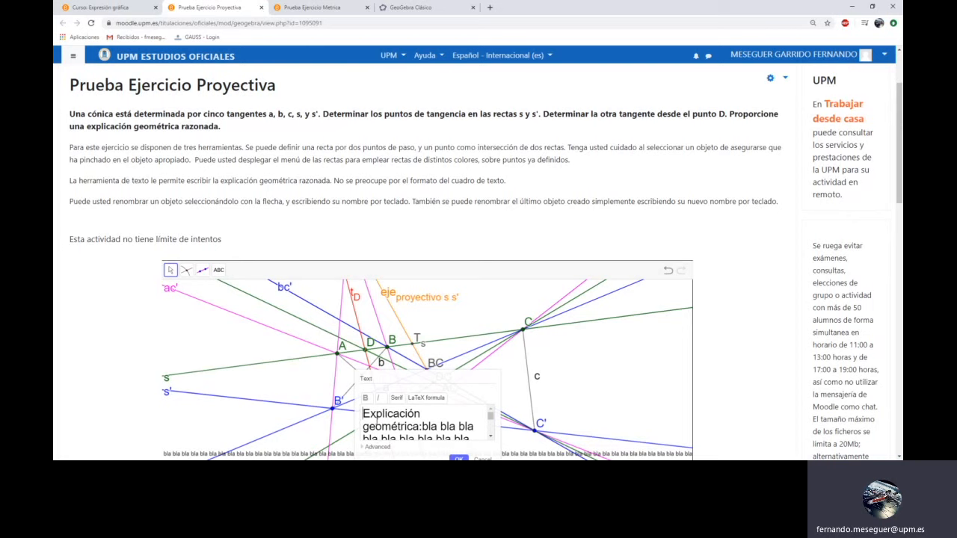
Break the explanation text into several lines below its "Explicación geométrica:" heading and apply the edit
{"action": "key", "text": "Return"}
{"action": "key", "text": "Down"}
{"action": "key", "text": "Return"}
{"action": "key", "text": "Down"}
{"action": "key", "text": "Return"}
{"action": "key", "text": "Down"}
{"action": "key", "text": "Return"}
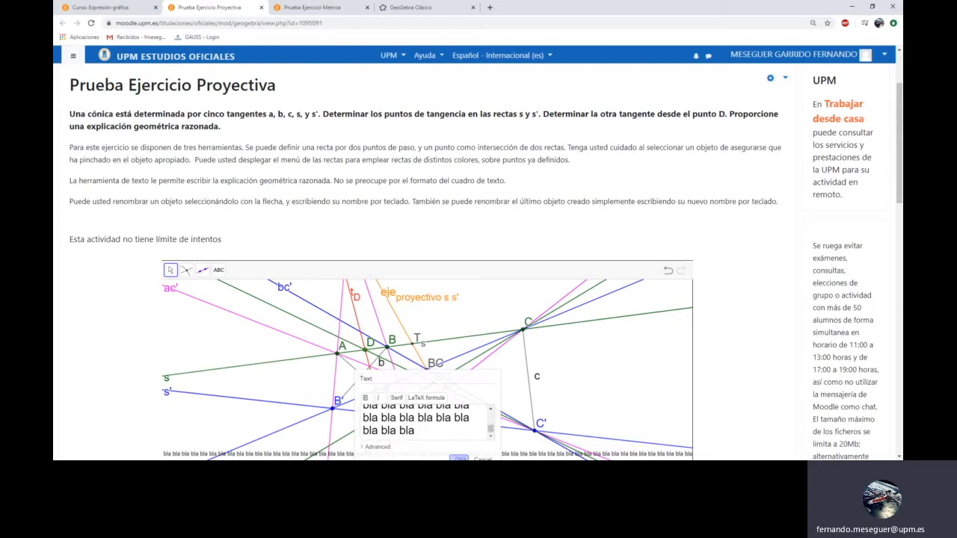
{"action": "left_click", "coordinate": [458, 458]}
Reposition the multi-line explanation text below line s' so that its beginning lies inside the drawing area
{"action": "scroll", "coordinate": [441, 440], "scroll_direction": "down", "scroll_amount": 2}
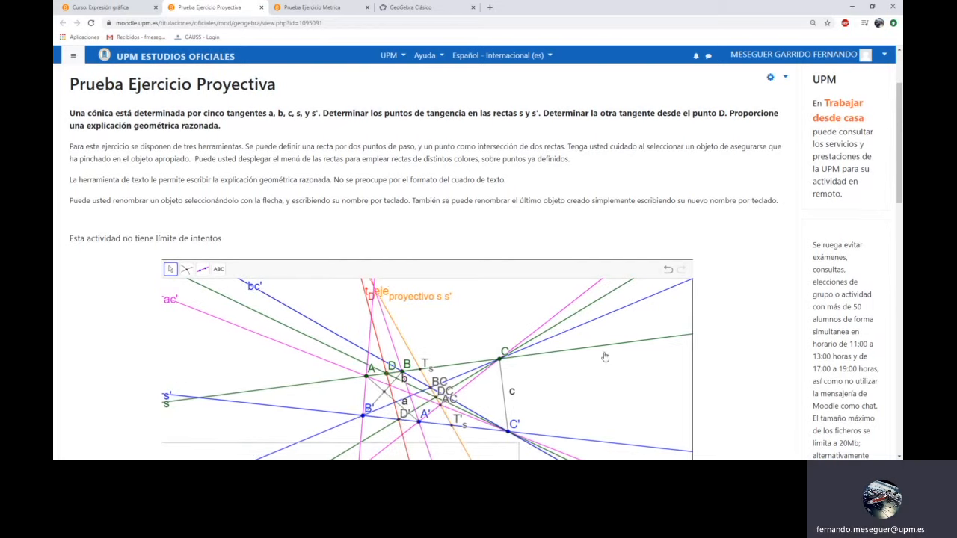
{"action": "scroll", "coordinate": [605, 357], "scroll_direction": "down", "scroll_amount": 1}
{"action": "scroll", "coordinate": [775, 379], "scroll_direction": "down", "scroll_amount": 3}
{"action": "left_click_drag", "start_coordinate": [260, 290], "coordinate": [335, 293]}
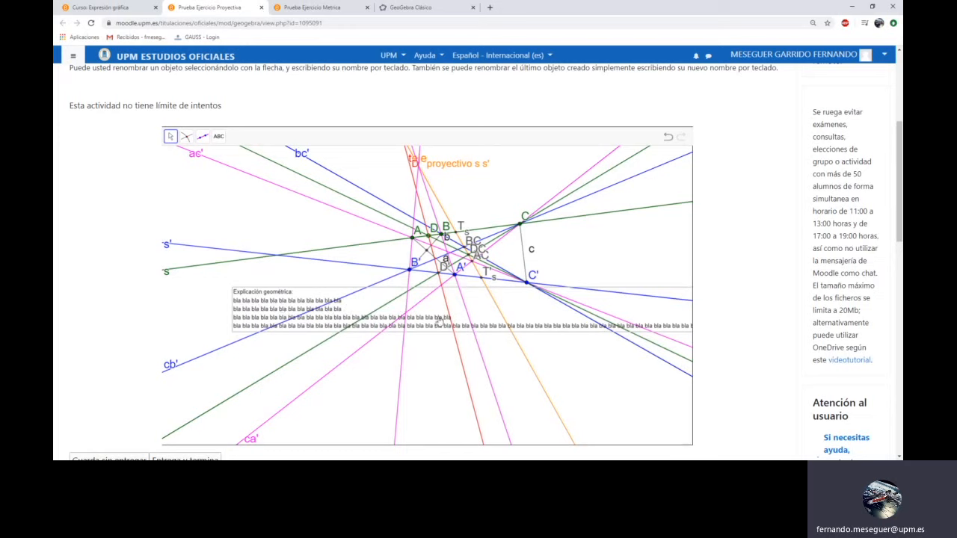
{"action": "scroll", "coordinate": [520, 292], "scroll_direction": "up", "scroll_amount": 2}
{"action": "scroll", "coordinate": [513, 256], "scroll_direction": "up", "scroll_amount": 2}
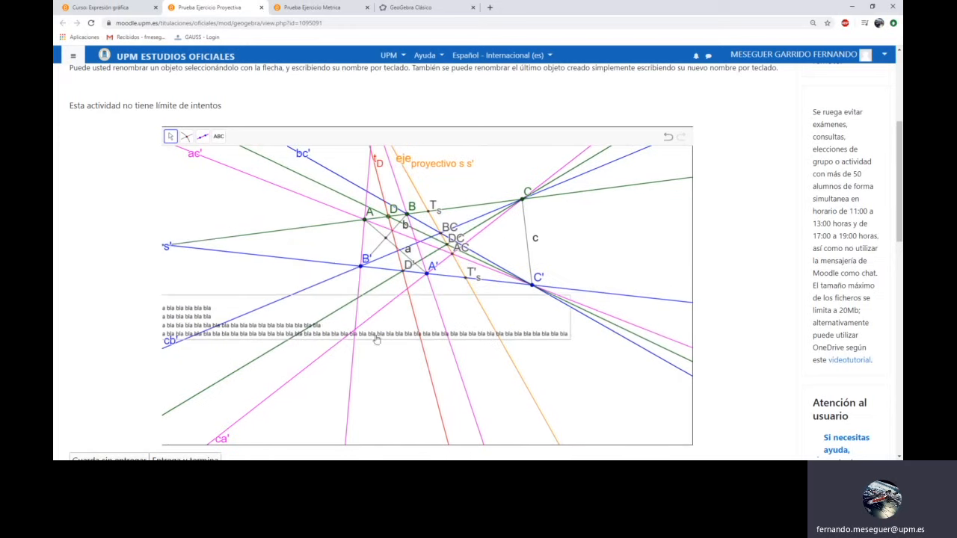
{"action": "left_click_drag", "start_coordinate": [352, 302], "coordinate": [551, 322]}
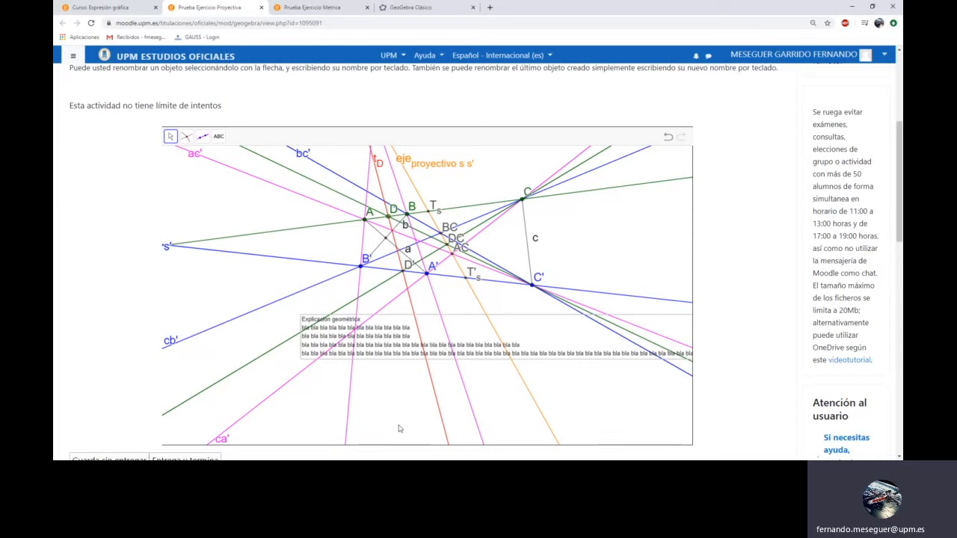
Switch to the Prueba Ejercicio Metrica exercise and draw a plain line through the circle centres O_c and O_d
{"action": "left_click", "coordinate": [289, 7]}
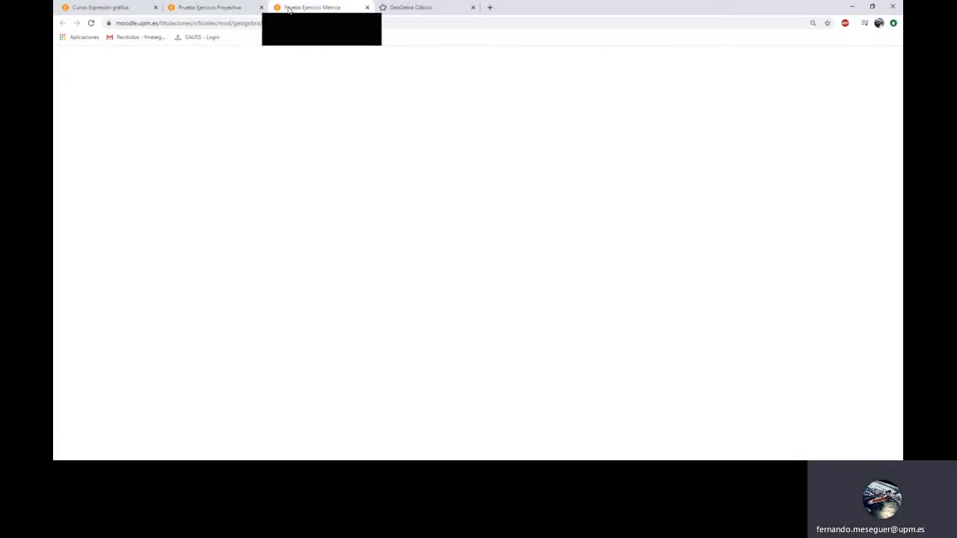
{"action": "scroll", "coordinate": [573, 216], "scroll_direction": "down", "scroll_amount": 3}
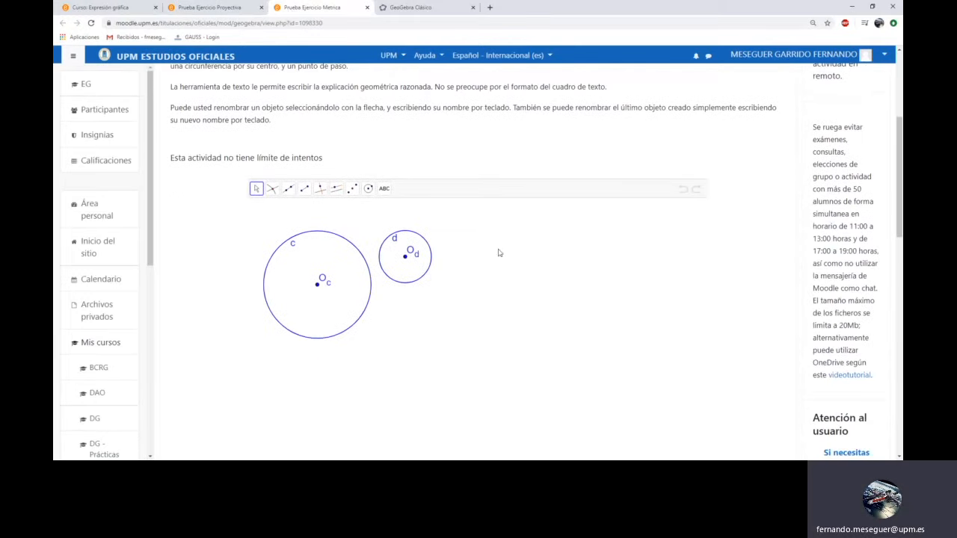
{"action": "left_click_drag", "start_coordinate": [416, 318], "coordinate": [496, 366]}
{"action": "scroll", "coordinate": [496, 361], "scroll_direction": "up", "scroll_amount": 2}
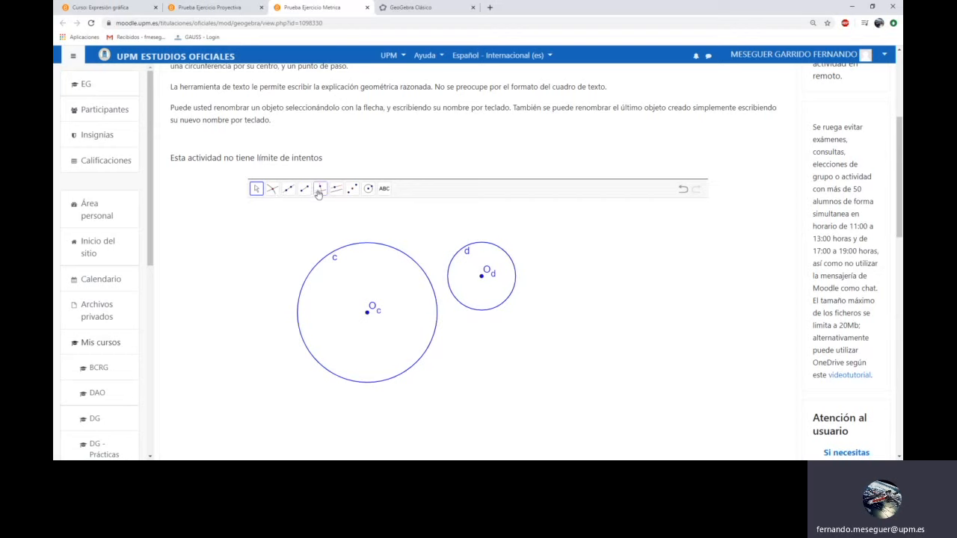
{"action": "left_click", "coordinate": [287, 191]}
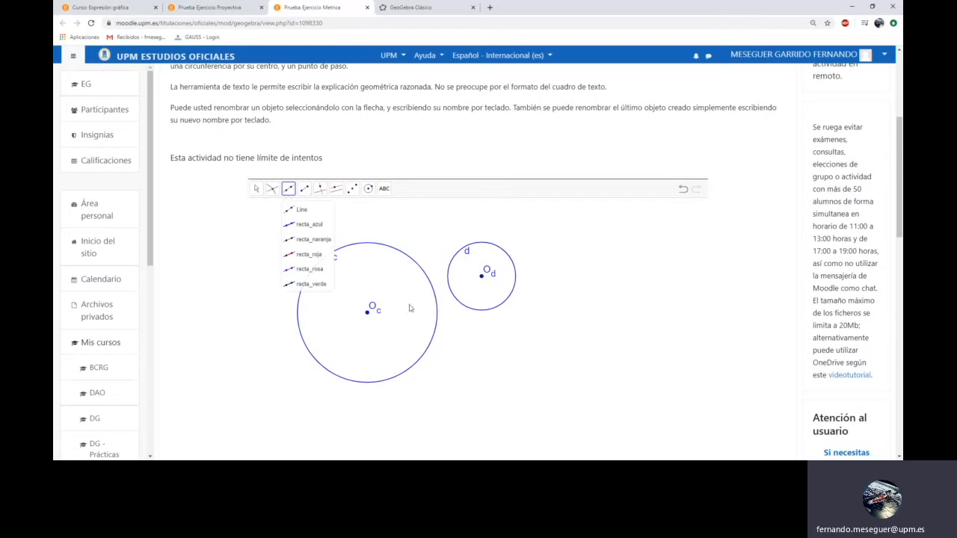
{"action": "left_click", "coordinate": [366, 313]}
{"action": "left_click", "coordinate": [482, 276]}
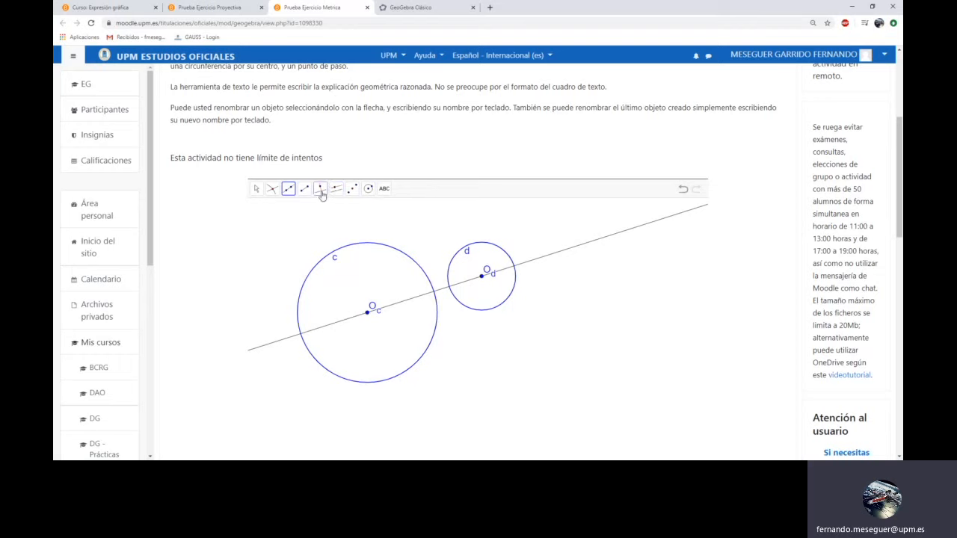
Draw an auxiliary circle below the line of centres and adjust its centre and through-point so it crosses circles c and d
{"action": "left_click", "coordinate": [367, 188]}
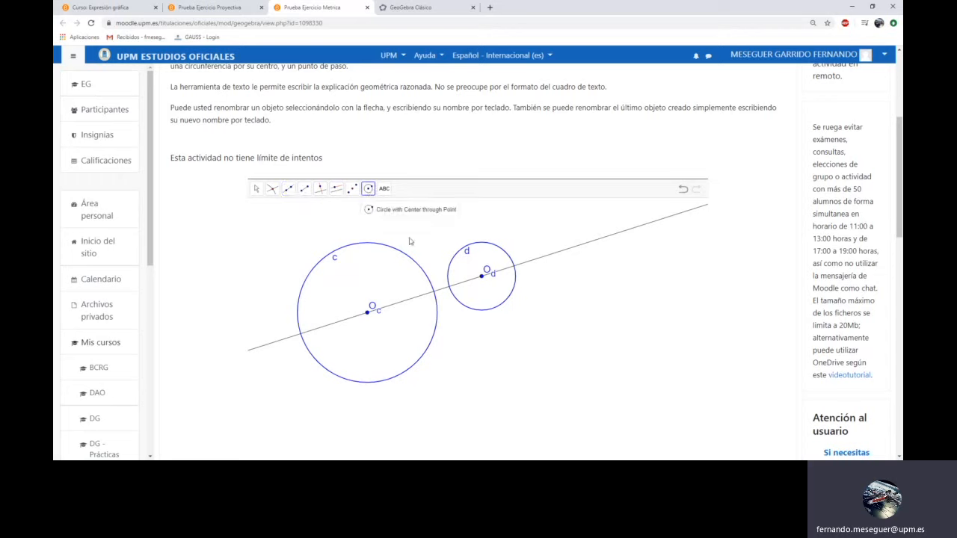
{"action": "left_click", "coordinate": [469, 337]}
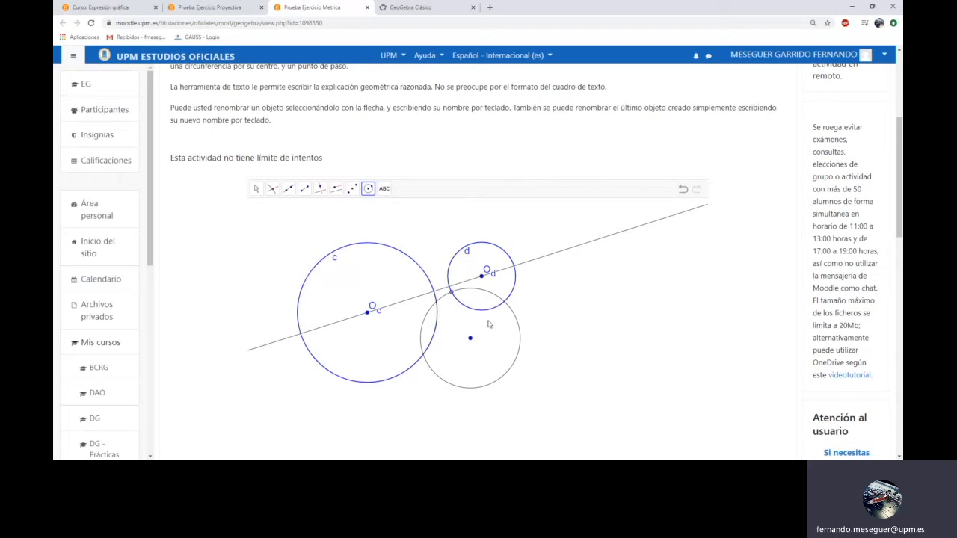
{"action": "left_click", "coordinate": [256, 188]}
{"action": "left_click_drag", "start_coordinate": [450, 297], "coordinate": [504, 301]}
{"action": "mouse_move", "coordinate": [470, 340]}
{"action": "left_mouse_down"}
{"action": "mouse_move", "coordinate": [450, 343]}
{"action": "mouse_move", "coordinate": [458, 359]}
{"action": "mouse_move", "coordinate": [498, 350]}
{"action": "mouse_move", "coordinate": [460, 354]}
{"action": "mouse_move", "coordinate": [475, 356]}
{"action": "left_mouse_up"}
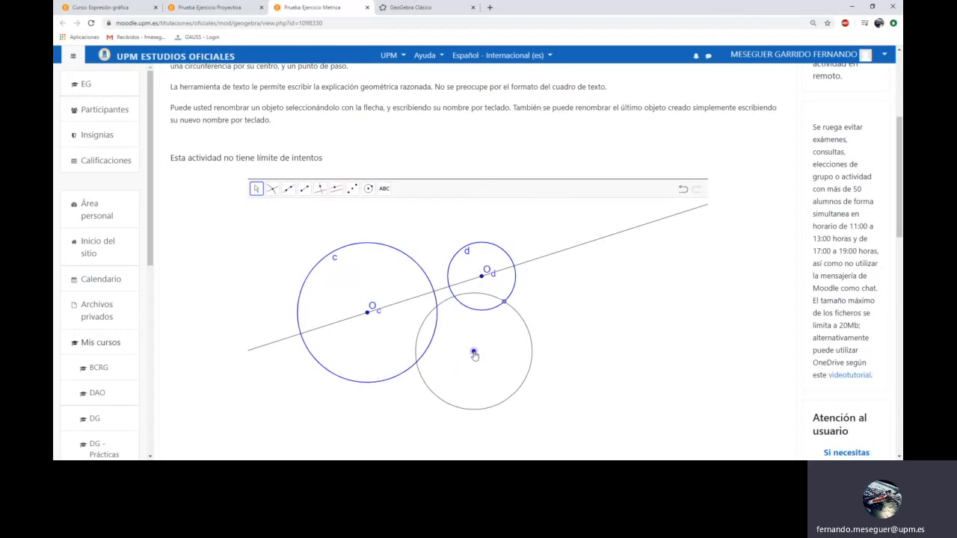
Create the intersection points of the auxiliary circle with circles c and d
{"action": "left_click", "coordinate": [273, 189]}
{"action": "left_click", "coordinate": [455, 296]}
{"action": "left_click", "coordinate": [417, 264]}
{"action": "key", "text": "Escape"}
Rename the auxiliary circle as c_{aux}
{"action": "left_click", "coordinate": [524, 321]}
{"action": "type", "text": "d"}
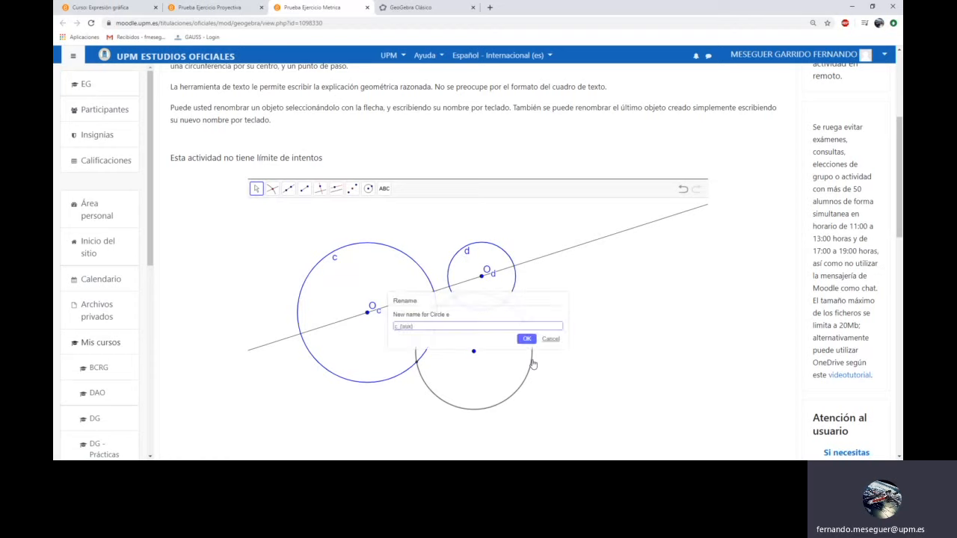
{"action": "key", "text": "Return"}
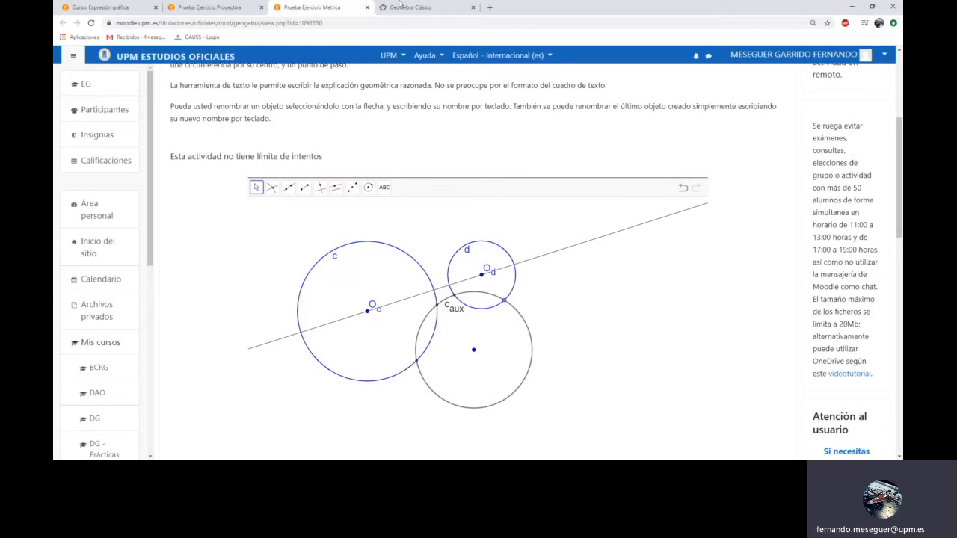
Draw an orange line through the two intersections of circle c and the auxiliary circle, and name it eje_{radical c caux}
{"action": "left_click", "coordinate": [289, 187]}
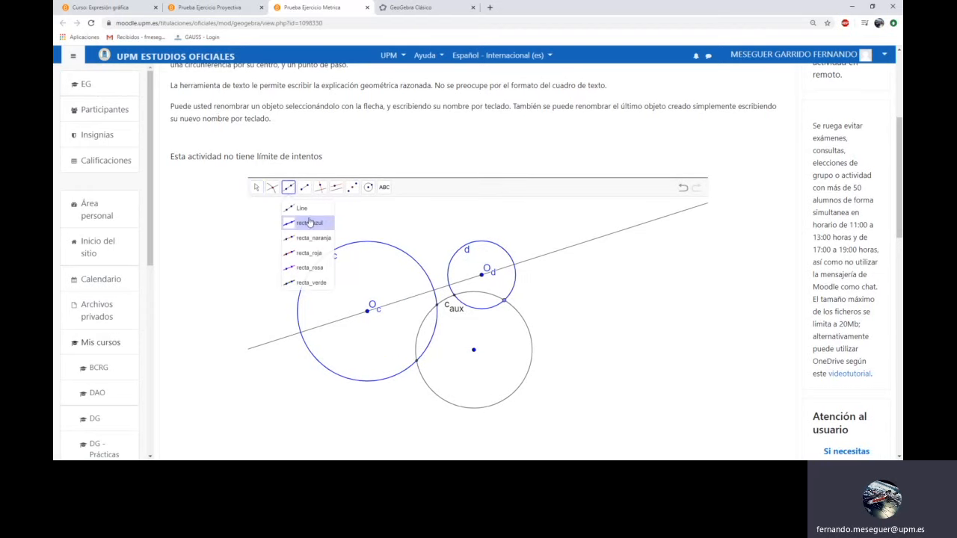
{"action": "left_click", "coordinate": [322, 240]}
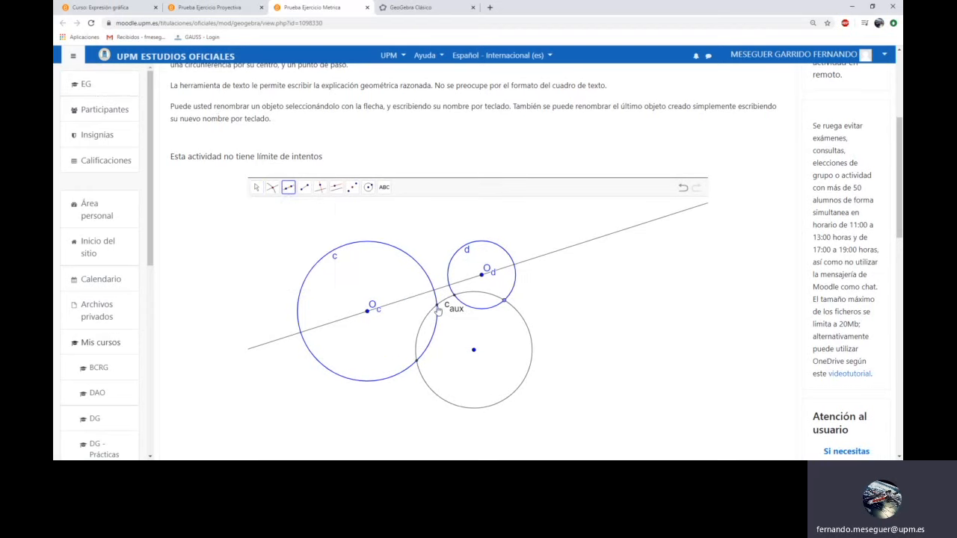
{"action": "left_click", "coordinate": [417, 361]}
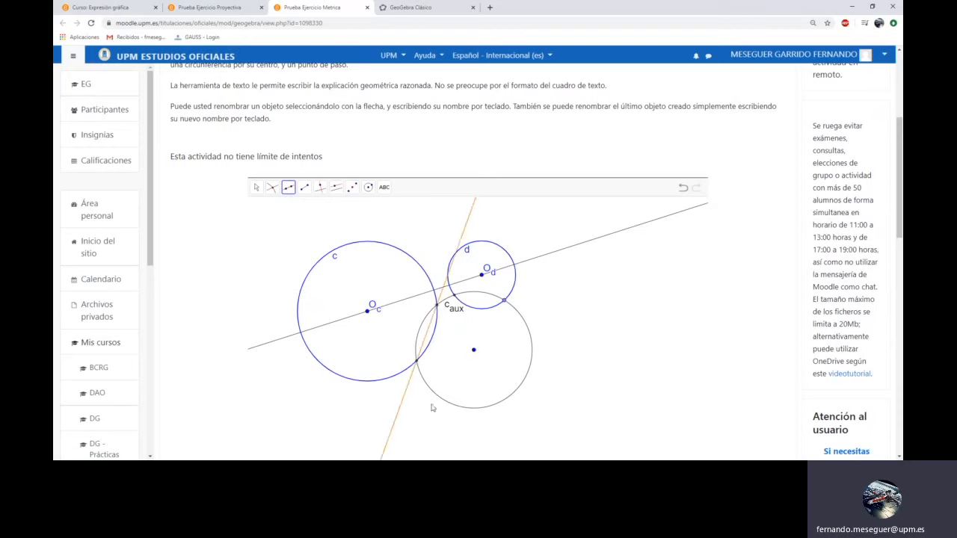
{"action": "type", "text": "n"}
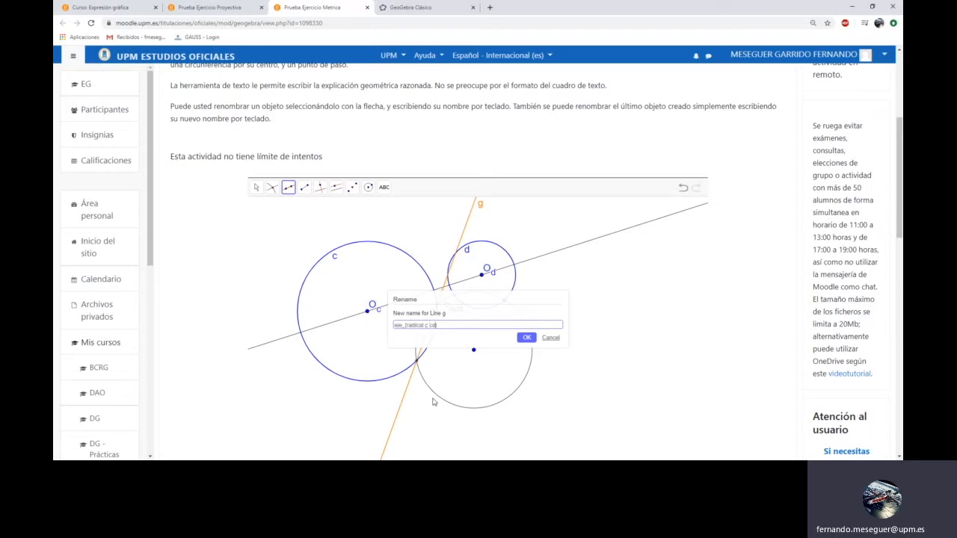
{"action": "key", "text": "Return"}
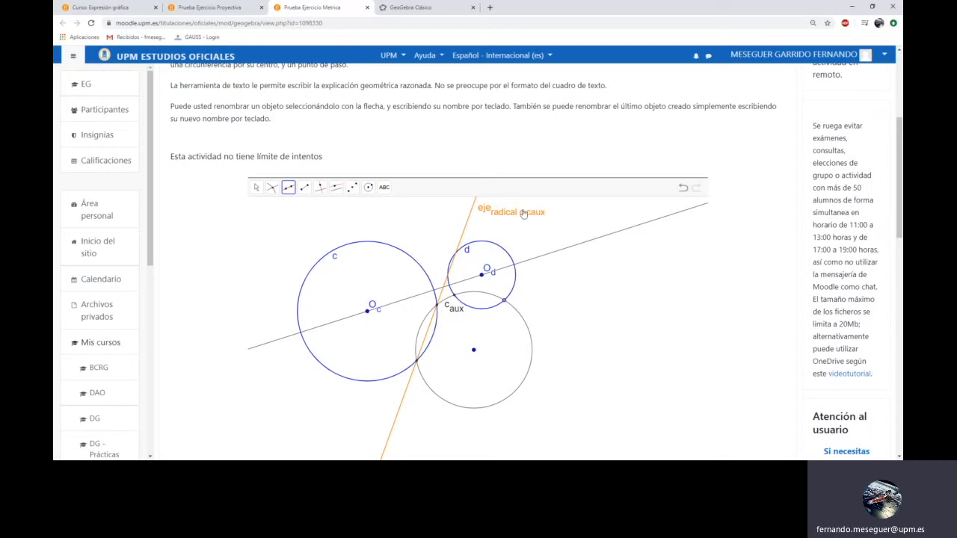
Draw a pink line through the two intersections of circle d and the auxiliary circle, and name it eje_{radical d caux}
{"action": "left_click", "coordinate": [288, 187]}
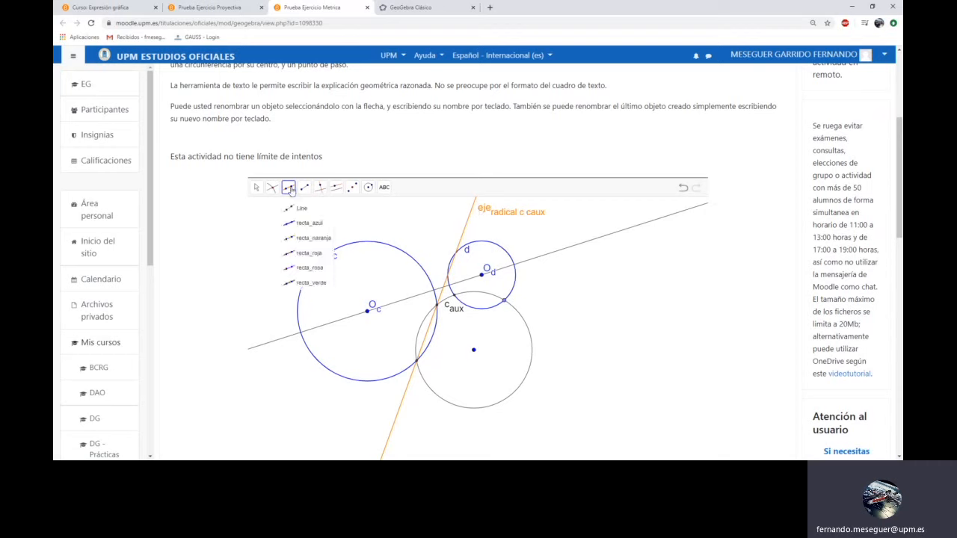
{"action": "left_click", "coordinate": [329, 257]}
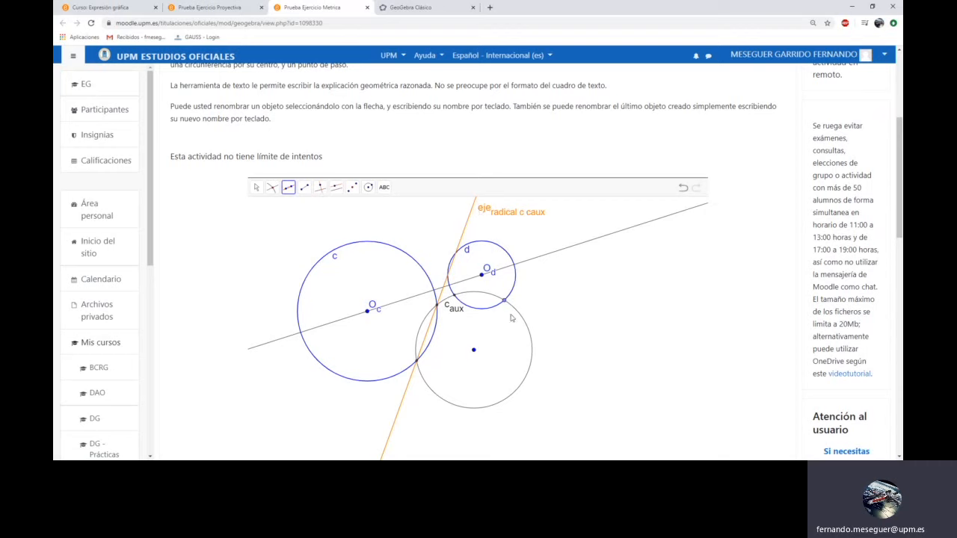
{"action": "left_click", "coordinate": [455, 296]}
{"action": "left_click", "coordinate": [505, 301]}
{"action": "type", "text": "eje_{radical d caux"}
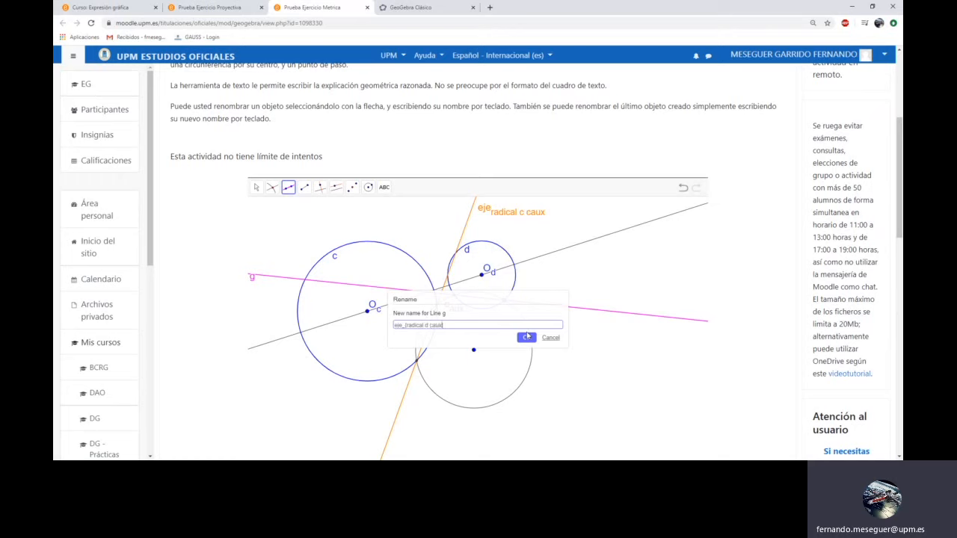
{"action": "left_click", "coordinate": [527, 337]}
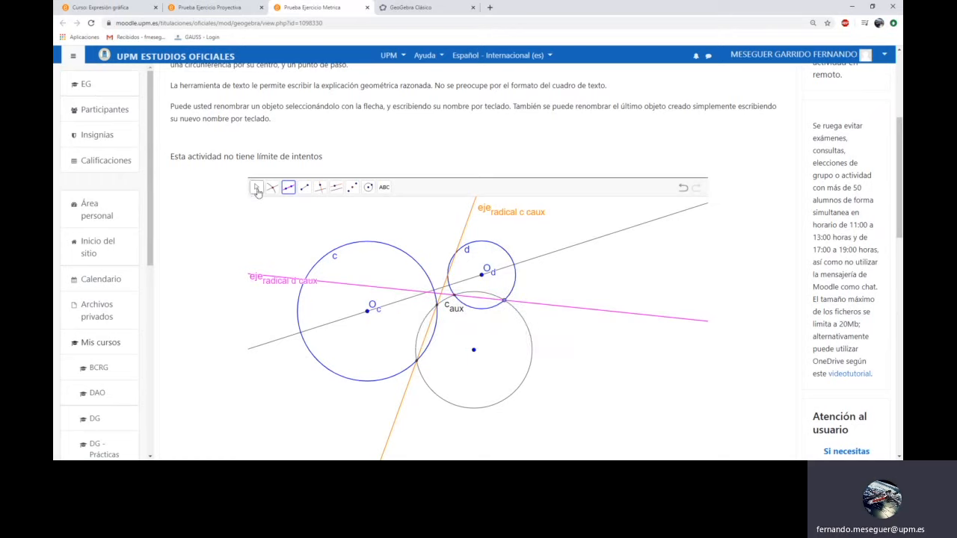
Create the intersection point of the orange and pink radical axes and name it Centro_{radical}
{"action": "left_click", "coordinate": [272, 188]}
{"action": "left_click", "coordinate": [480, 272]}
{"action": "type", "text": "Centro_"}
{"action": "type", "text": "radical"}
{"action": "key", "text": "Return"}
{"action": "left_click", "coordinate": [256, 187]}
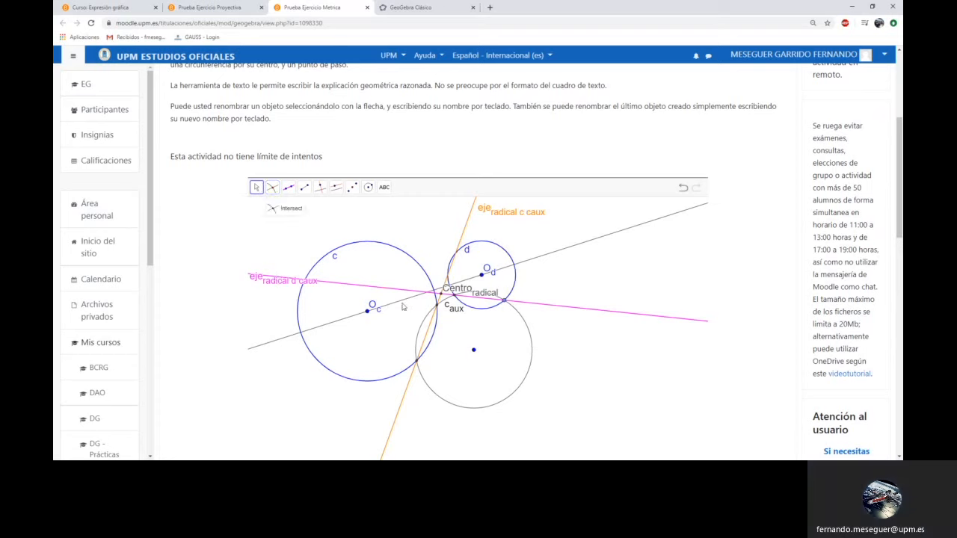
Draw the perpendicular to the line of centres through the Centro_{radical} point
{"action": "left_click", "coordinate": [320, 188]}
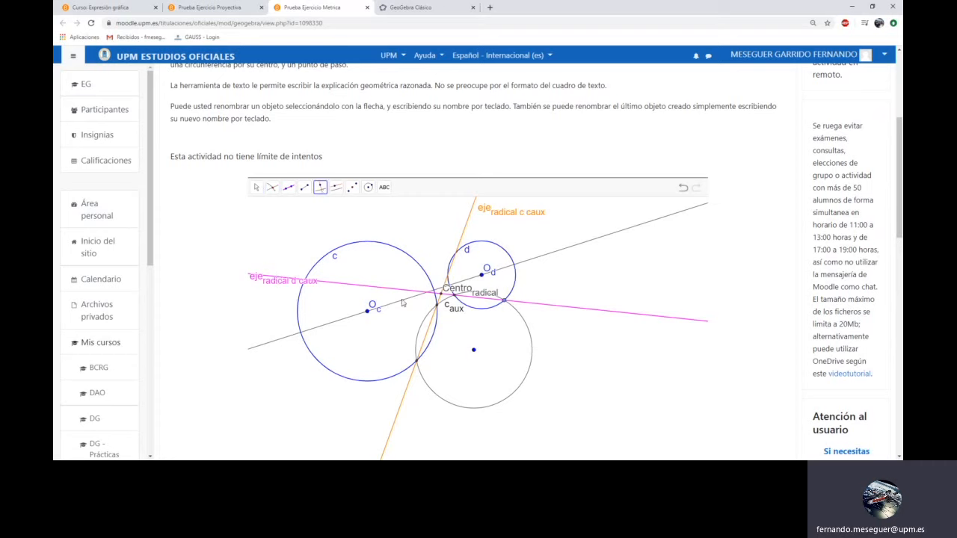
{"action": "left_click", "coordinate": [556, 255]}
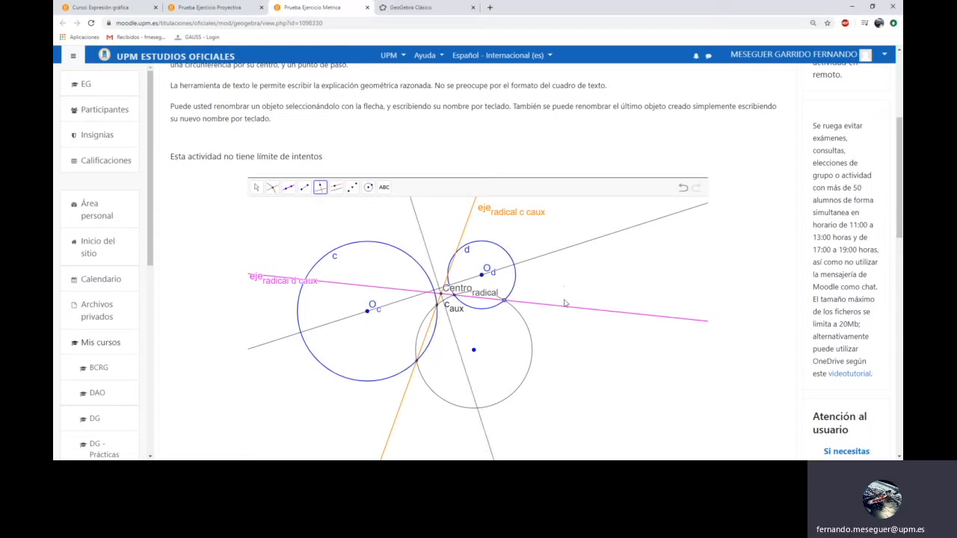
Name the perpendicular through Centro_{radical} eje_{radical}
{"action": "type", "text": "eje_radical"}
{"action": "key", "text": "Return"}
Reshape the auxiliary circle by moving its centre and sliding its defining point to the upper-left part of circle d
{"action": "left_click", "coordinate": [256, 187]}
{"action": "mouse_move", "coordinate": [506, 300]}
{"action": "left_mouse_down"}
{"action": "mouse_move", "coordinate": [480, 308]}
{"action": "mouse_move", "coordinate": [509, 313]}
{"action": "left_mouse_up"}
{"action": "left_click_drag", "start_coordinate": [474, 351], "coordinate": [451, 343]}
{"action": "left_click_drag", "start_coordinate": [505, 304], "coordinate": [465, 275]}
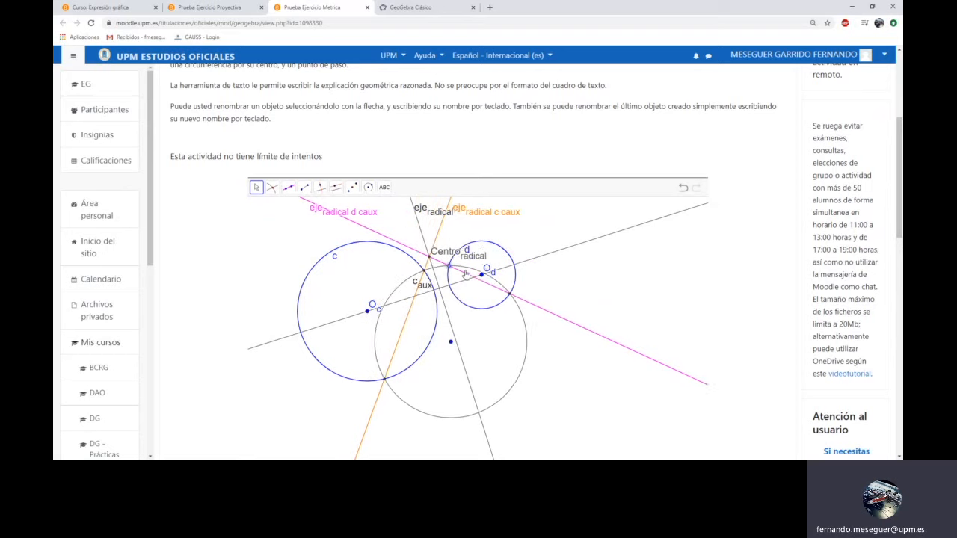
{"action": "mouse_move", "coordinate": [450, 341]}
{"action": "left_mouse_down"}
{"action": "mouse_move", "coordinate": [426, 341]}
{"action": "mouse_move", "coordinate": [434, 360]}
{"action": "mouse_move", "coordinate": [421, 367]}
{"action": "mouse_move", "coordinate": [465, 343]}
{"action": "mouse_move", "coordinate": [467, 364]}
{"action": "mouse_move", "coordinate": [447, 367]}
{"action": "mouse_move", "coordinate": [456, 347]}
{"action": "left_mouse_up"}
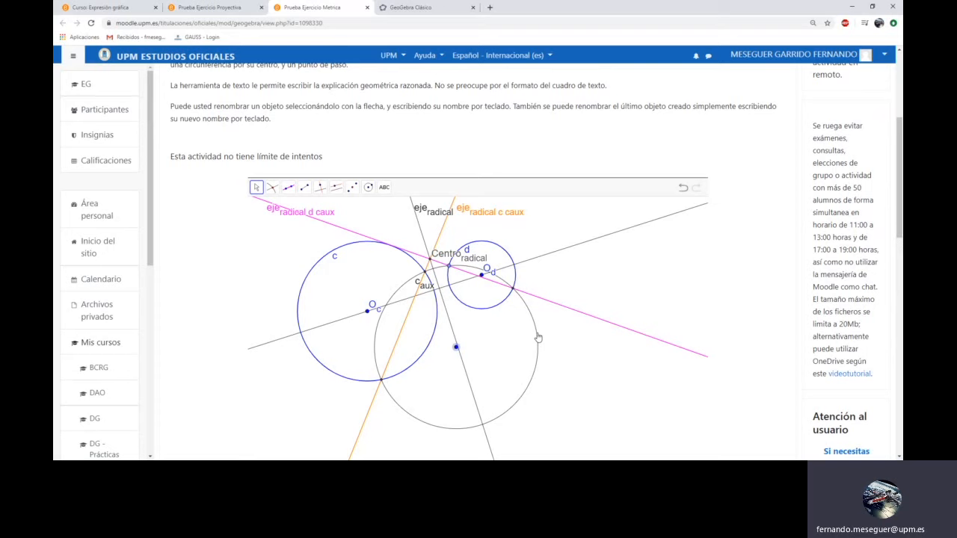
Review the save and submit options and the statement of the metric exercise, and compare with the construction in Prueba Ejercicio Proyectiva
{"action": "scroll", "coordinate": [489, 338], "scroll_direction": "down", "scroll_amount": 2}
{"action": "scroll", "coordinate": [757, 247], "scroll_direction": "down", "scroll_amount": 3}
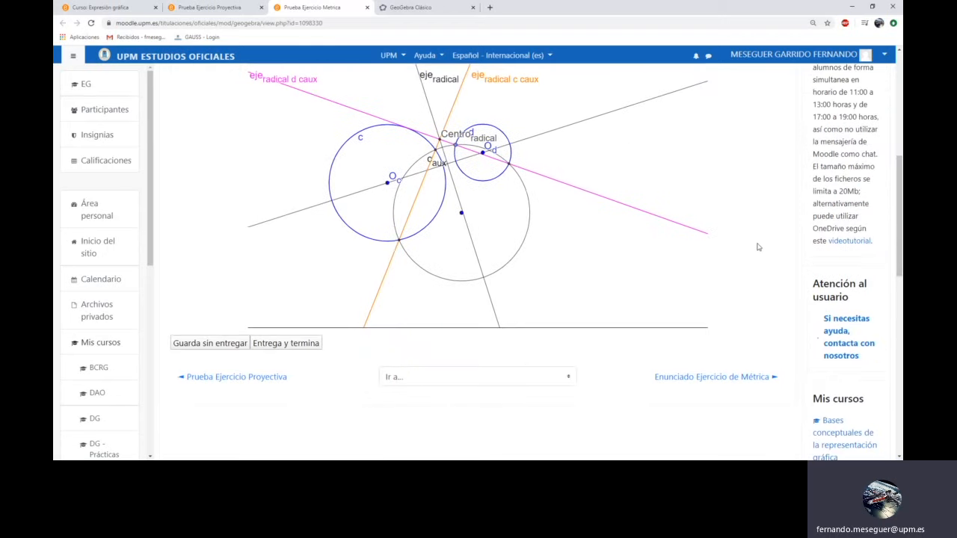
{"action": "key", "text": "ctrl+plus"}
{"action": "key", "text": "ctrl+plus"}
{"action": "key", "text": "ctrl+plus"}
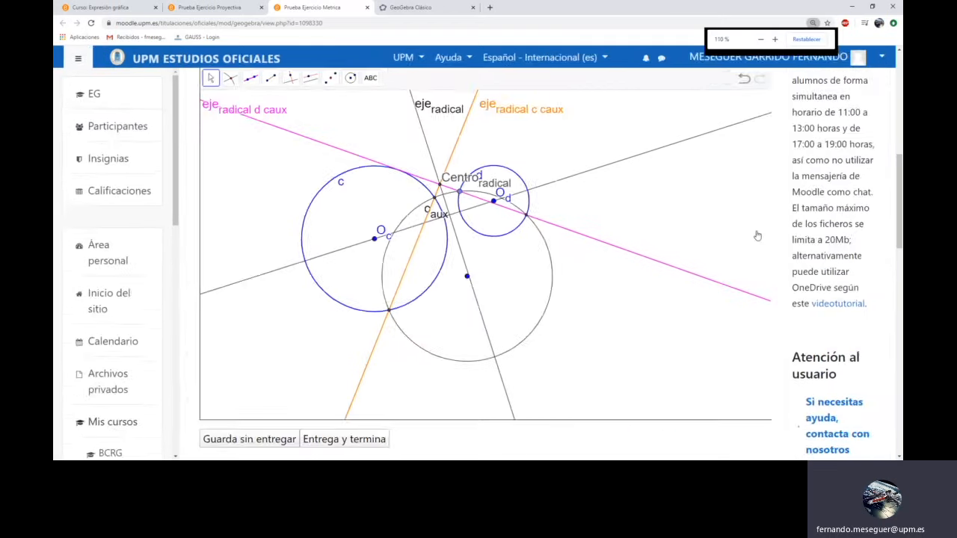
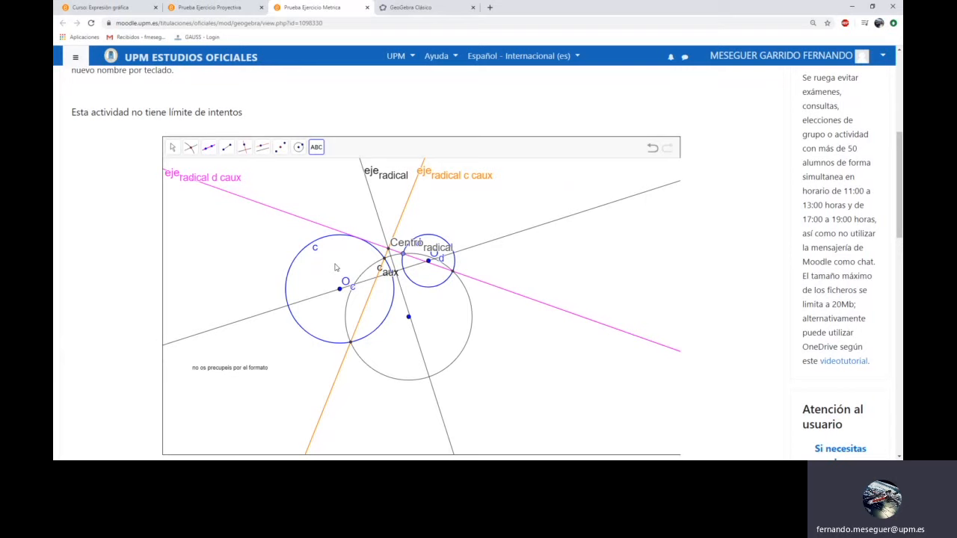
{"action": "scroll", "coordinate": [432, 112], "scroll_direction": "up", "scroll_amount": 3}
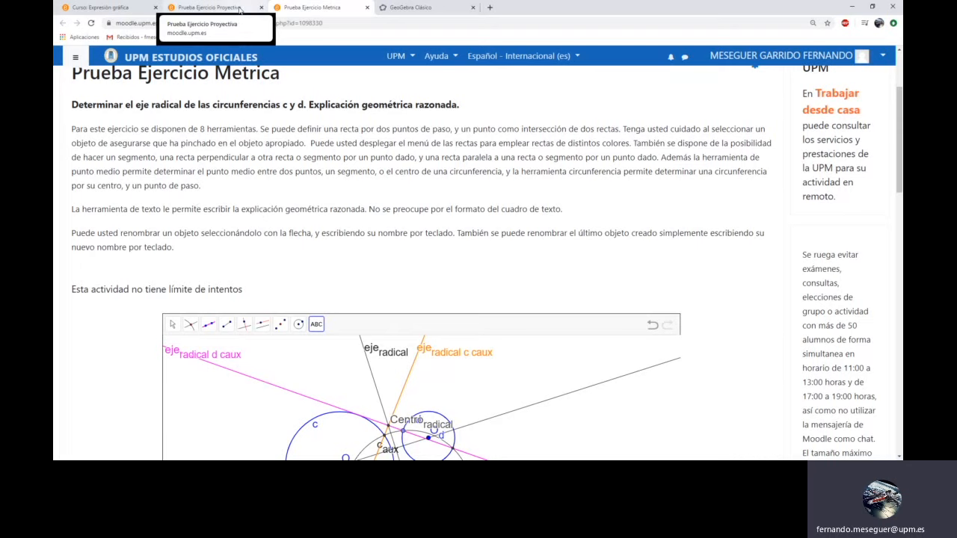
{"action": "left_click", "coordinate": [239, 7]}
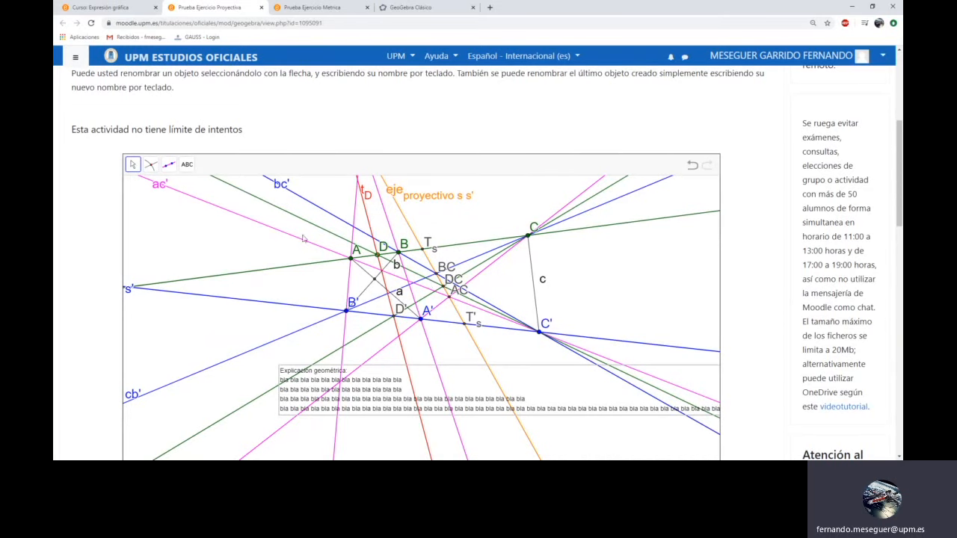
{"action": "left_click", "coordinate": [293, 9]}
{"action": "left_click", "coordinate": [311, 8]}
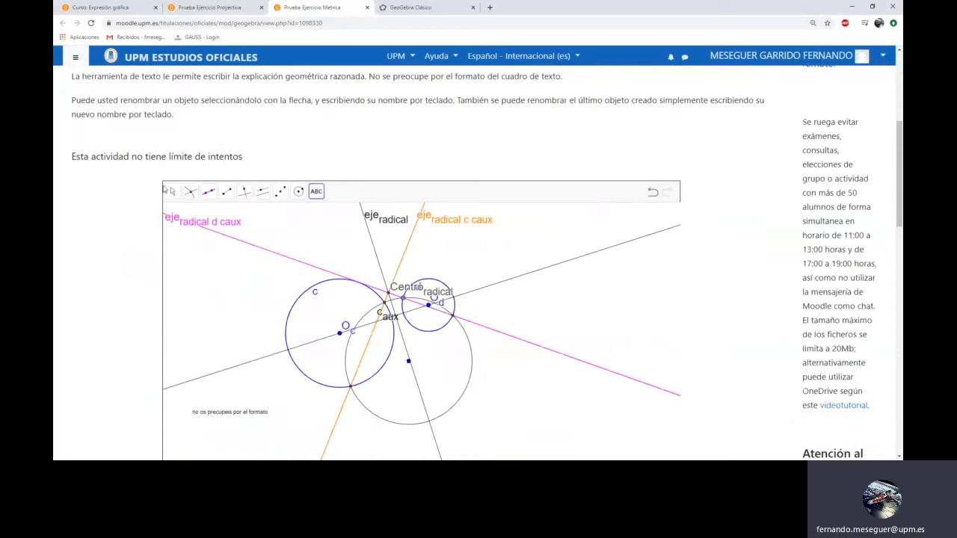
Hide the auxiliary circle c_{aux} and undo that change
{"action": "left_click", "coordinate": [171, 193]}
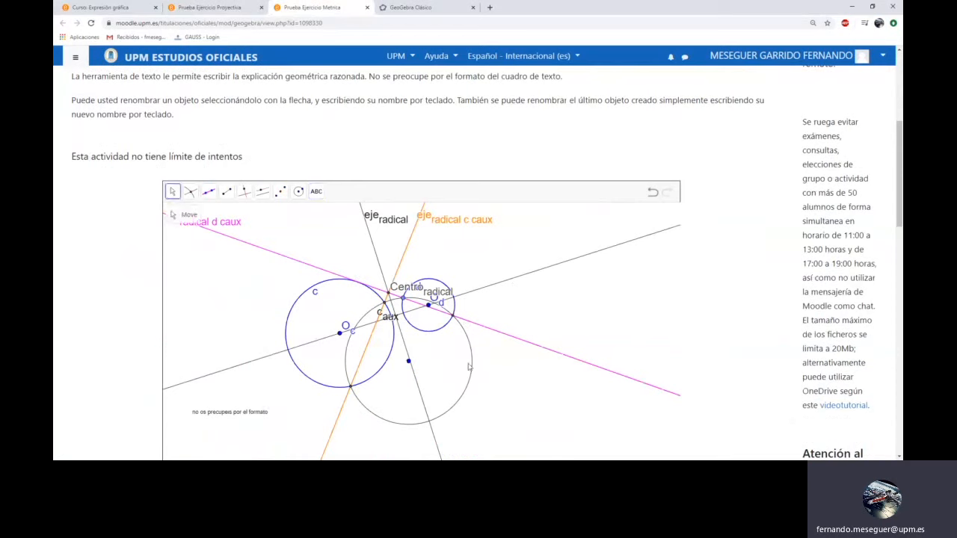
{"action": "right_click", "coordinate": [467, 340]}
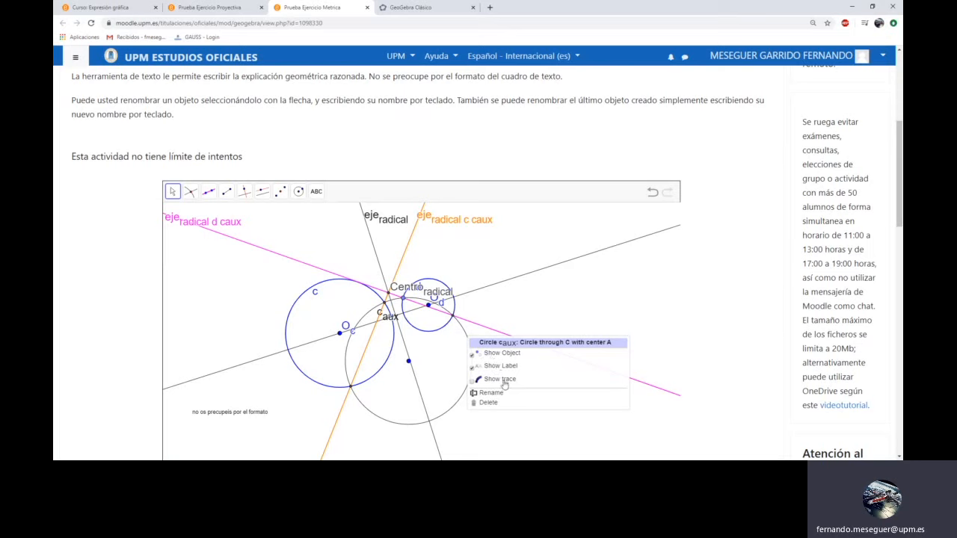
{"action": "left_click", "coordinate": [472, 358]}
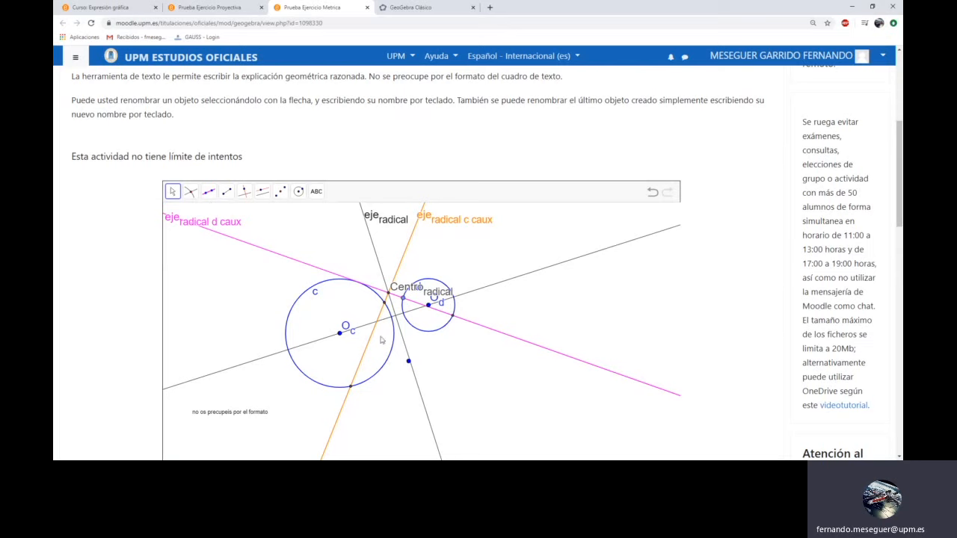
{"action": "left_click", "coordinate": [651, 193]}
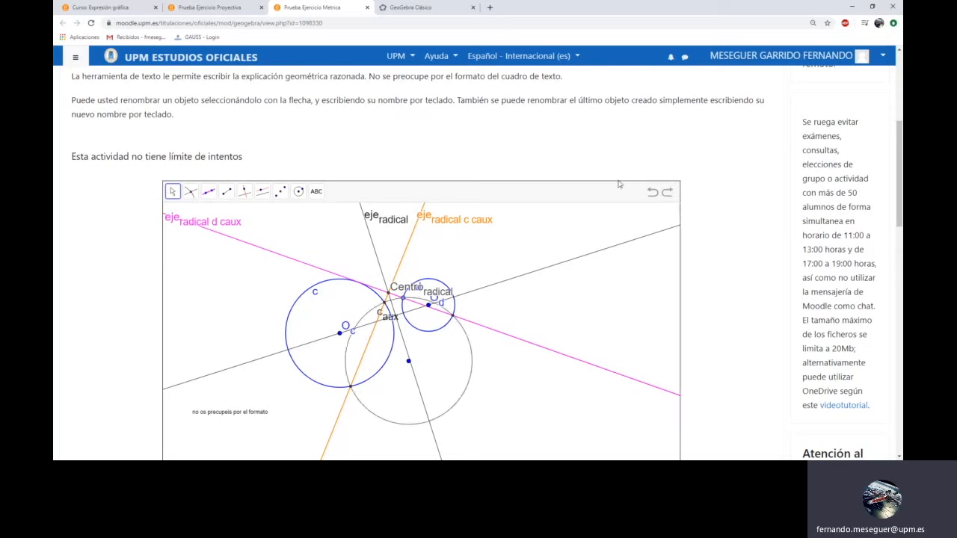
Hide the auxiliary circle c_{aux} and draw a new circle with the same centre through the defining point on circle d
{"action": "right_click", "coordinate": [472, 349]}
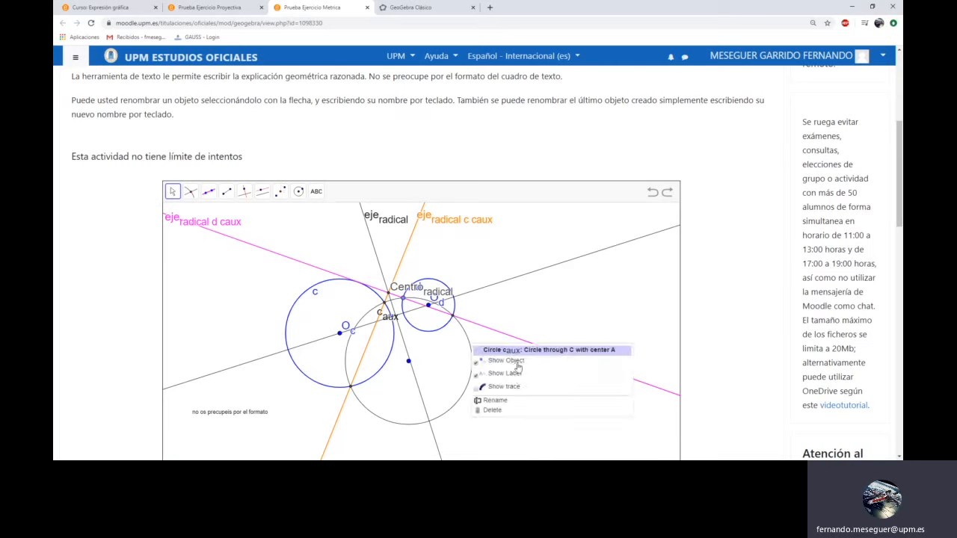
{"action": "left_click", "coordinate": [516, 366]}
{"action": "left_click", "coordinate": [299, 191]}
{"action": "left_click", "coordinate": [409, 362]}
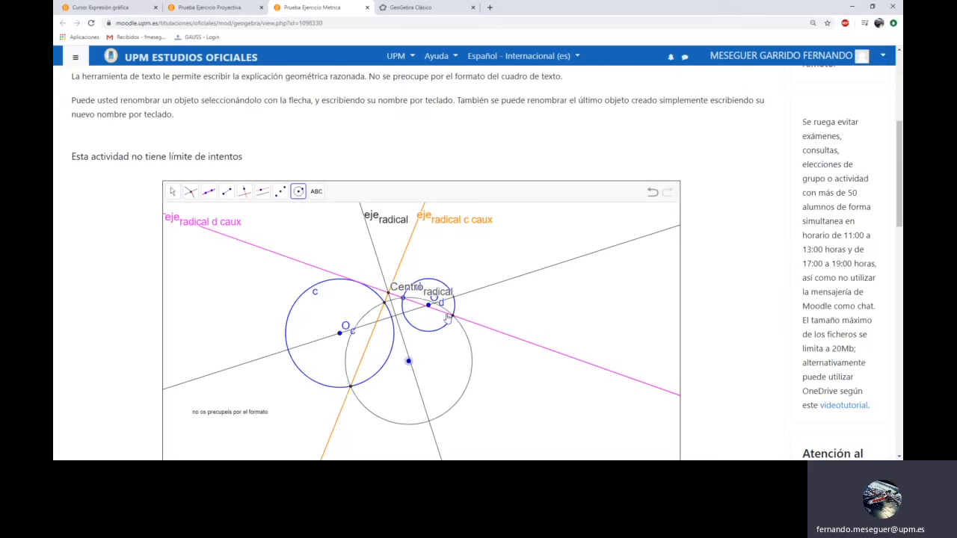
{"action": "left_click", "coordinate": [404, 304]}
Create the intersection point of eje_{radical} and the line of centres, and hide the eje_{radical} line
{"action": "left_click", "coordinate": [190, 191]}
{"action": "left_click", "coordinate": [172, 192]}
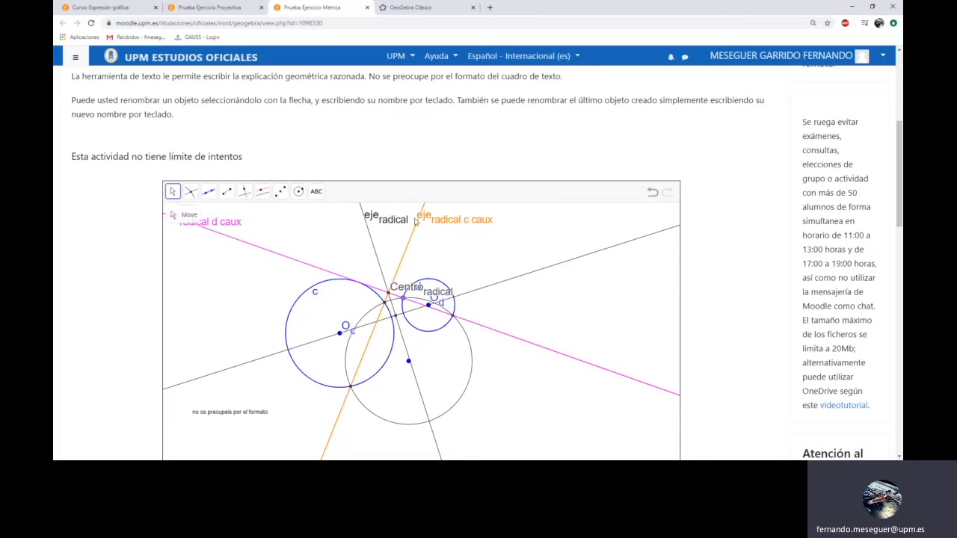
{"action": "right_click", "coordinate": [379, 221]}
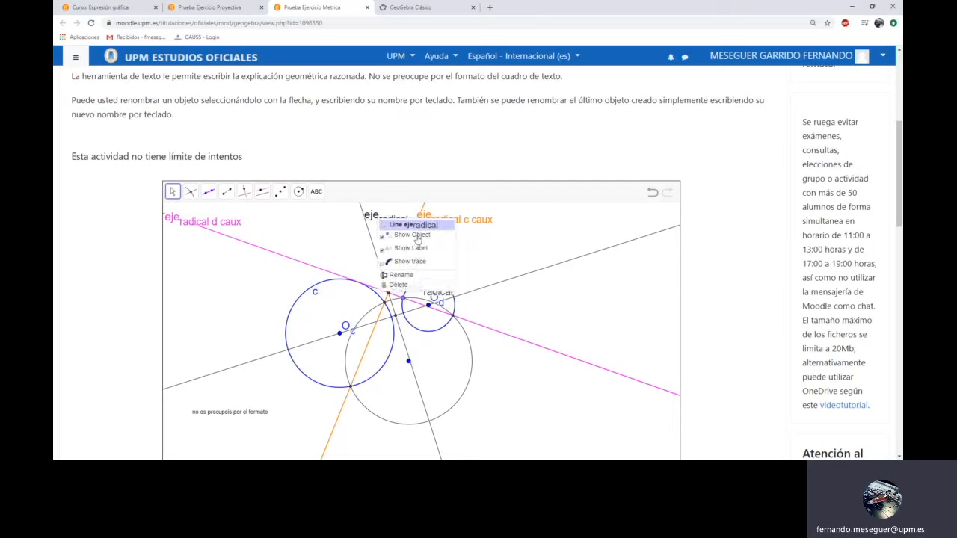
{"action": "left_click", "coordinate": [416, 235]}
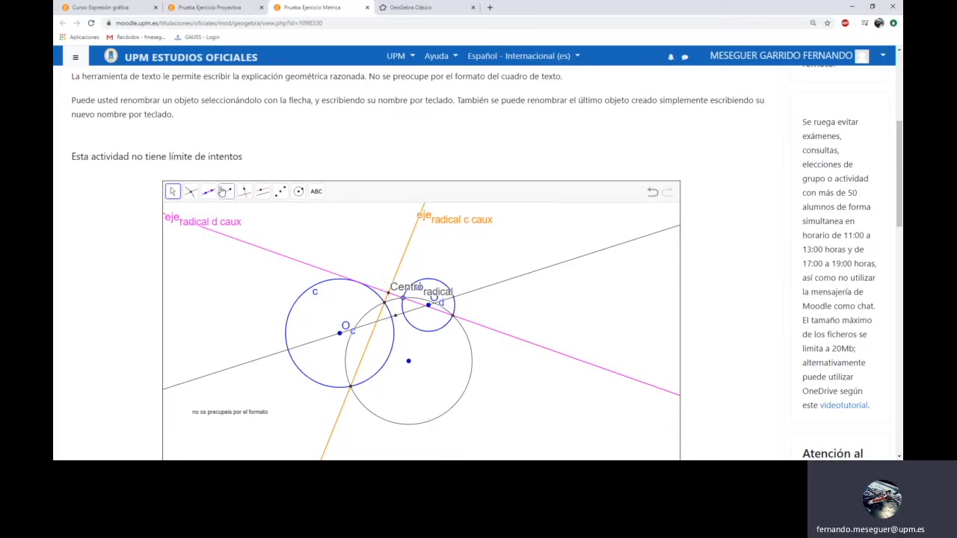
Draw a red line through Centro_{radical} and the new intersection point on the line of centres, and name it eje_r
{"action": "left_click", "coordinate": [208, 191]}
{"action": "left_click", "coordinate": [235, 266]}
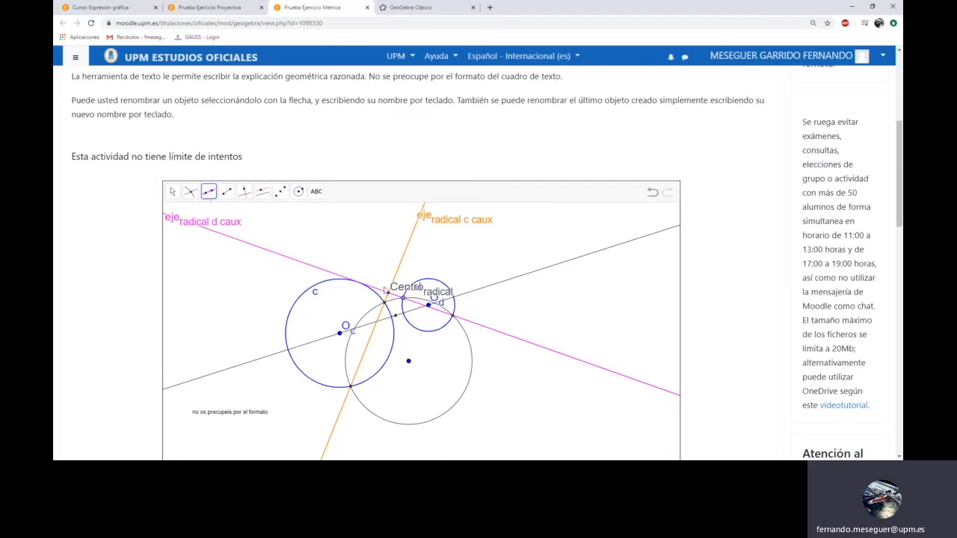
{"action": "left_click", "coordinate": [398, 316]}
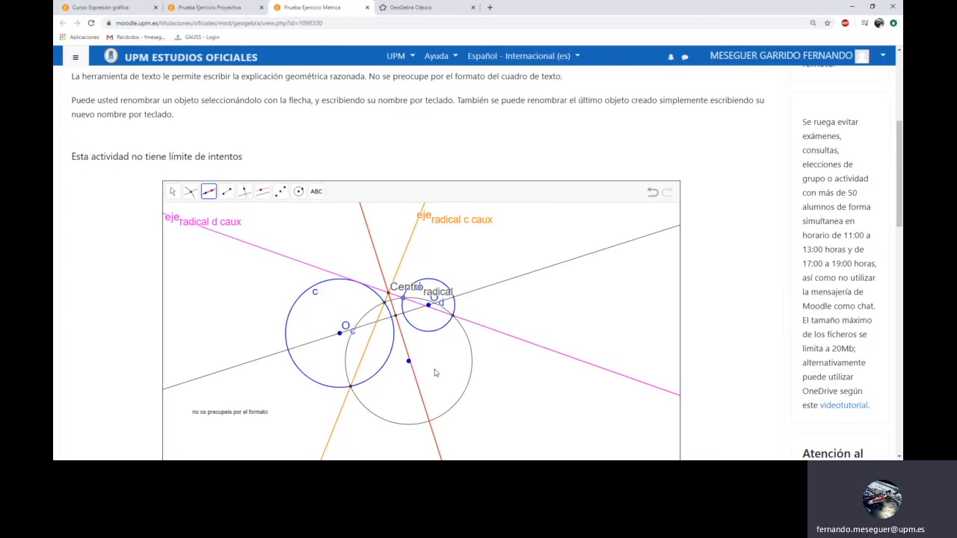
{"action": "type", "text": "eje_r"}
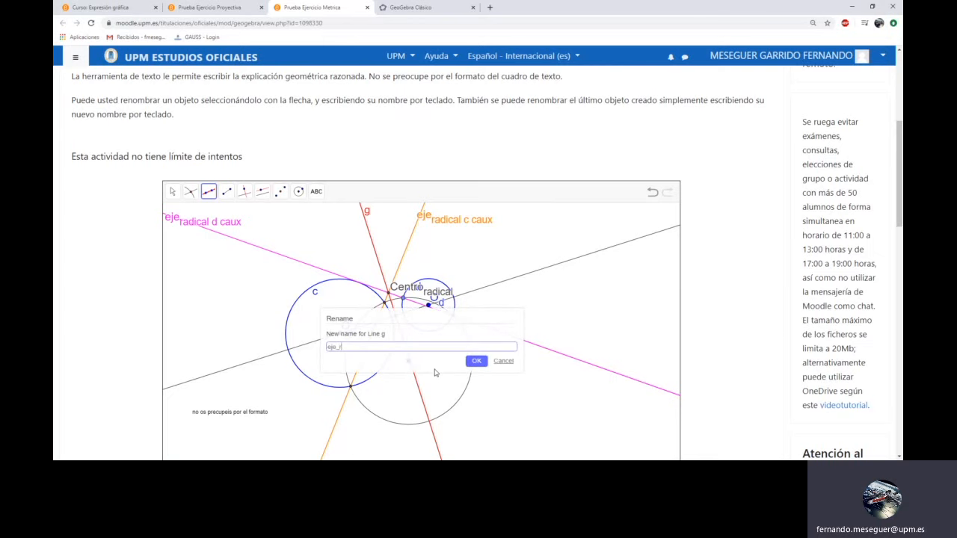
{"action": "key", "text": "Return"}
Move the centre of the auxiliary circle to a position inside circle c
{"action": "scroll", "coordinate": [435, 372], "scroll_direction": "down", "scroll_amount": 1}
{"action": "left_click", "coordinate": [172, 152]}
{"action": "mouse_move", "coordinate": [409, 326]}
{"action": "left_mouse_down"}
{"action": "mouse_move", "coordinate": [390, 319]}
{"action": "mouse_move", "coordinate": [424, 318]}
{"action": "mouse_move", "coordinate": [392, 318]}
{"action": "left_mouse_up"}
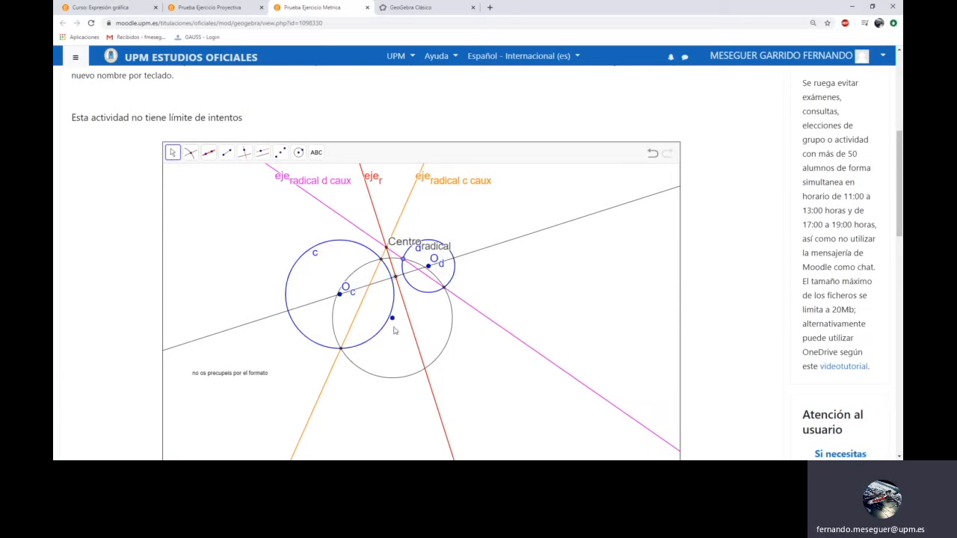
{"action": "mouse_move", "coordinate": [390, 317]}
{"action": "left_mouse_down"}
{"action": "mouse_move", "coordinate": [430, 329]}
{"action": "mouse_move", "coordinate": [387, 315]}
{"action": "left_mouse_up"}
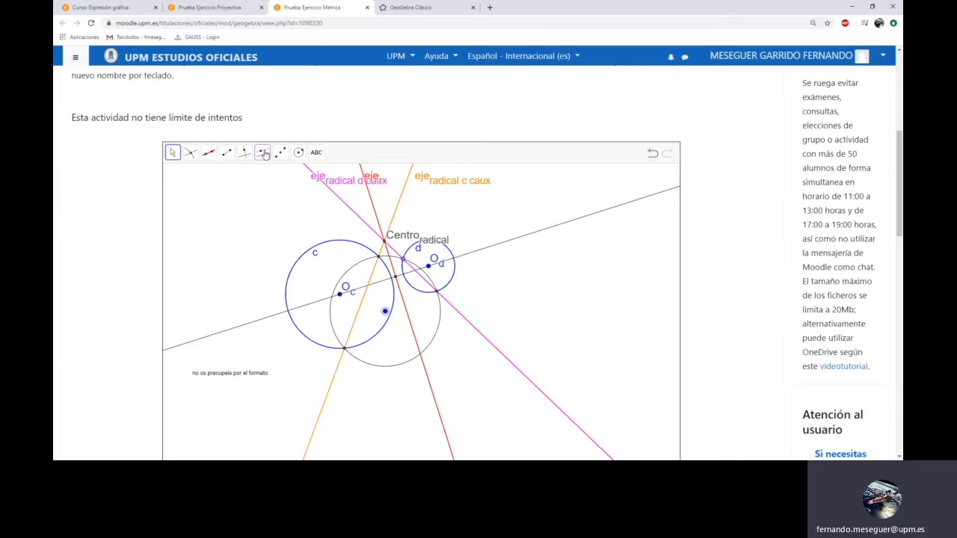
{"action": "left_click", "coordinate": [333, 181]}
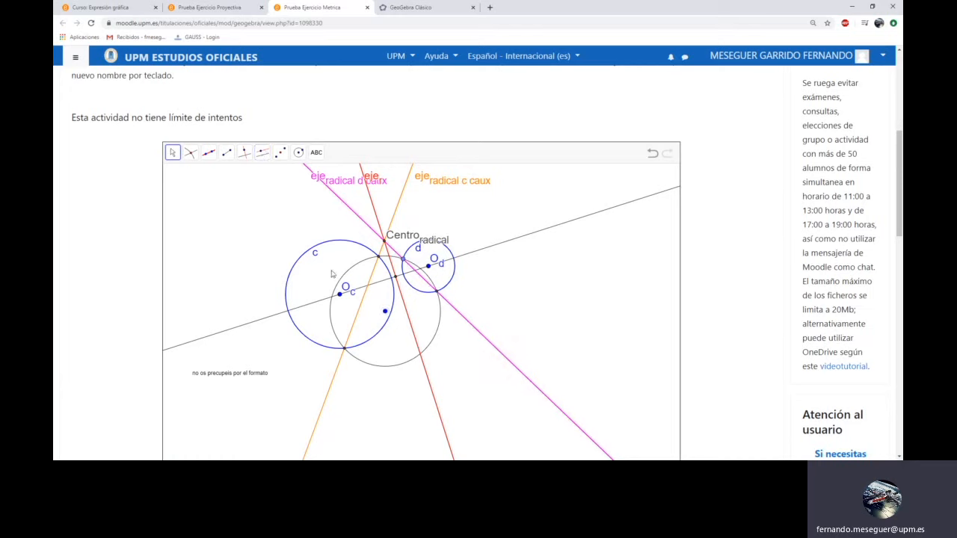